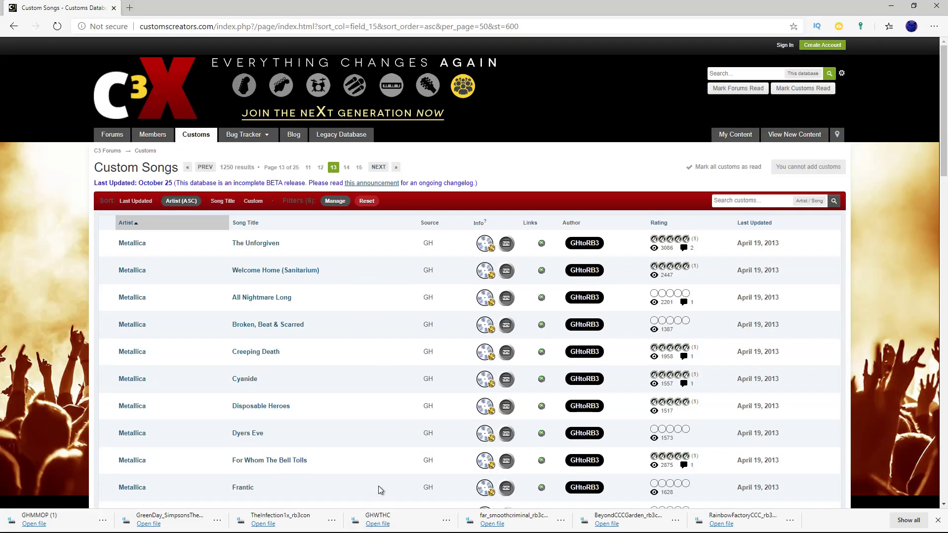
- Look through the Metallica entries in the Custom Songs list and download the GHMMOP song file from its C3 download page
scroll(365, 412, down, 2)
scroll(366, 369, down, 2)
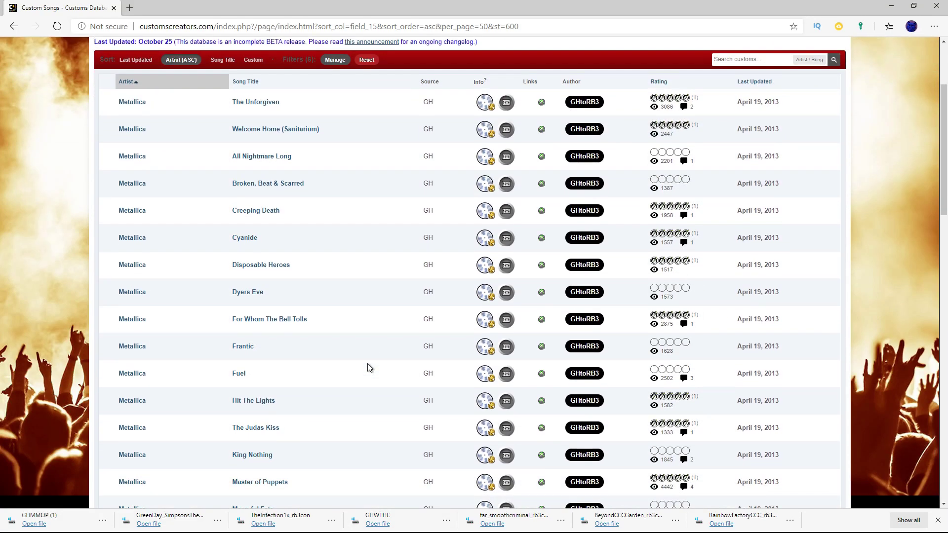
scroll(369, 345, up, 2)
scroll(370, 322, up, 2)
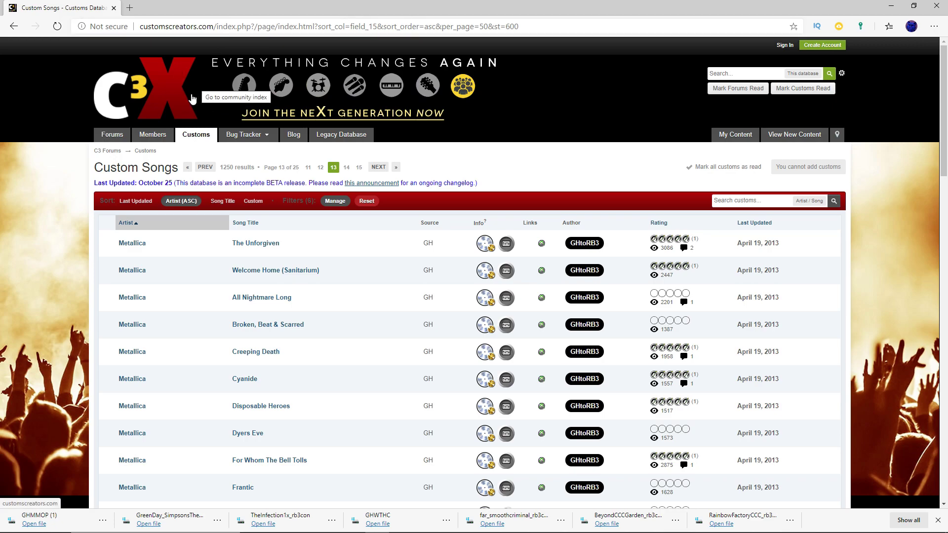
scroll(343, 207, down, 3)
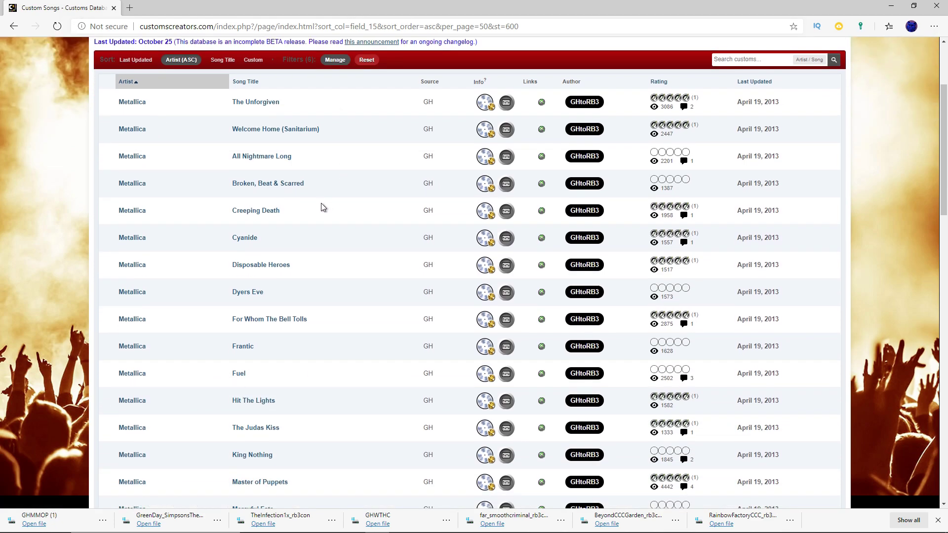
scroll(318, 206, down, 2)
scroll(286, 292, down, 3)
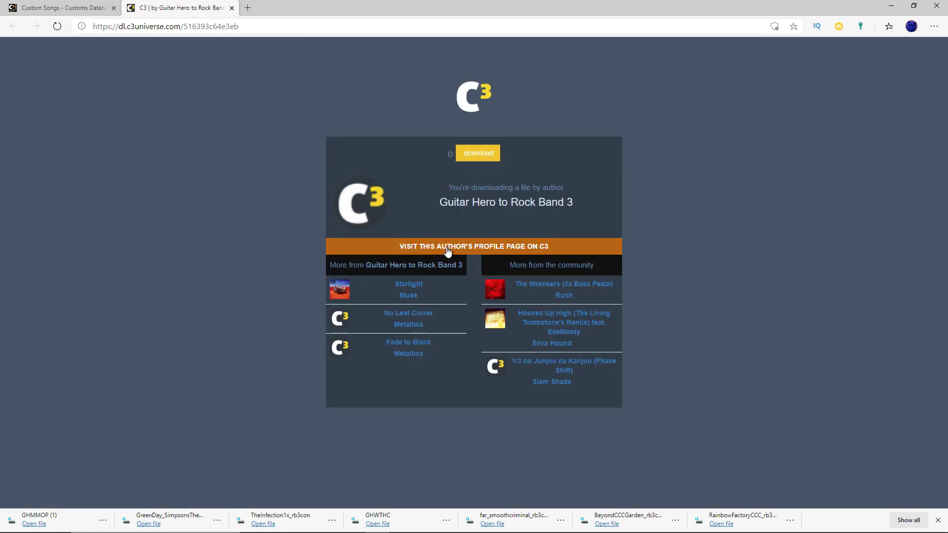
click(489, 154)
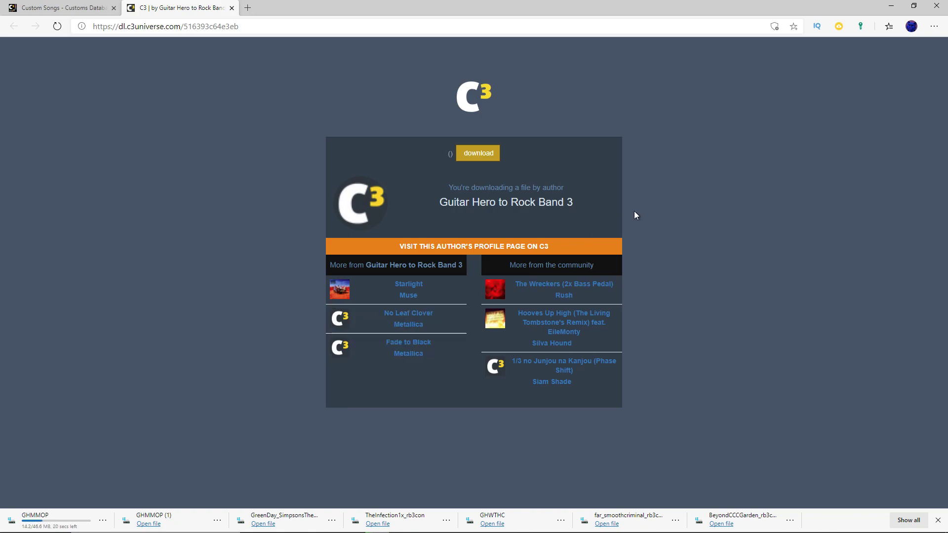
- Set aside the browser and the Downloads folder, and open the file location of the rpcs3 desktop shortcut
click(891, 11)
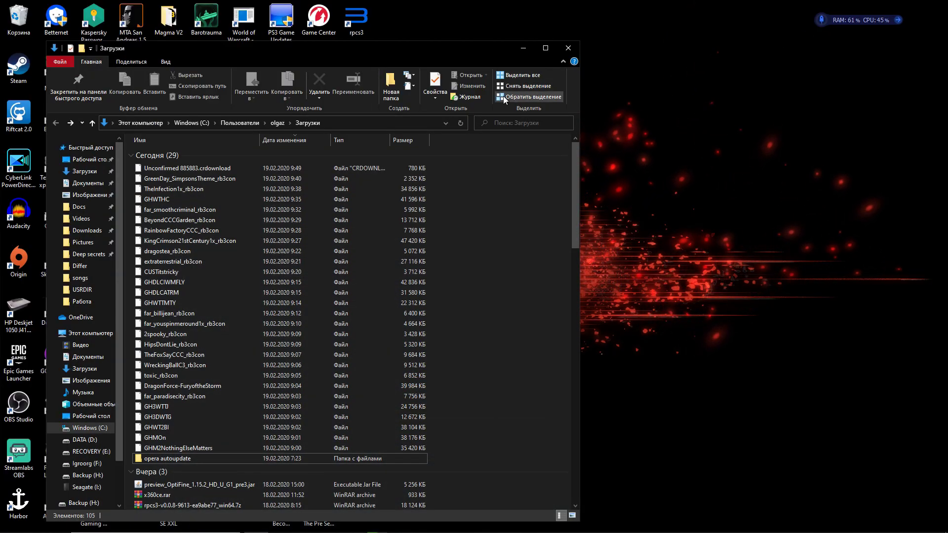
click(524, 48)
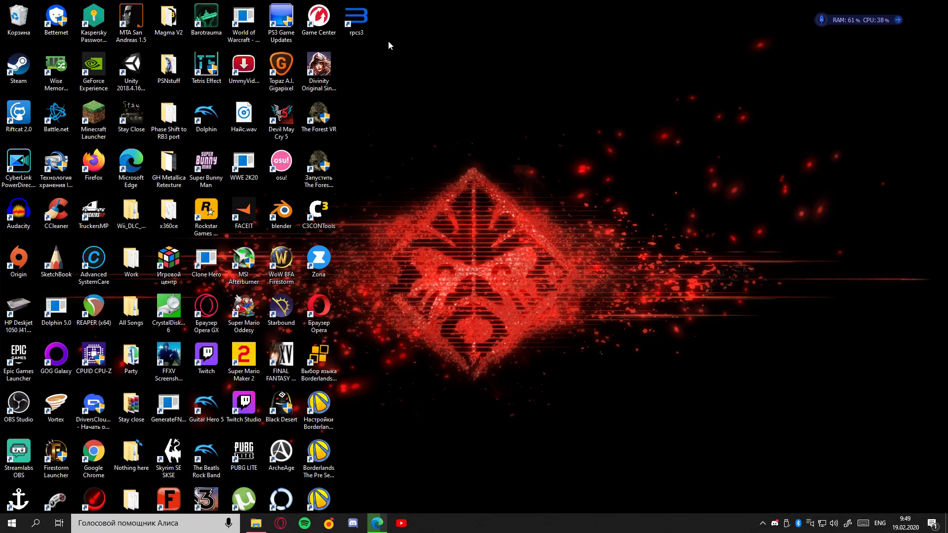
double_click(359, 24)
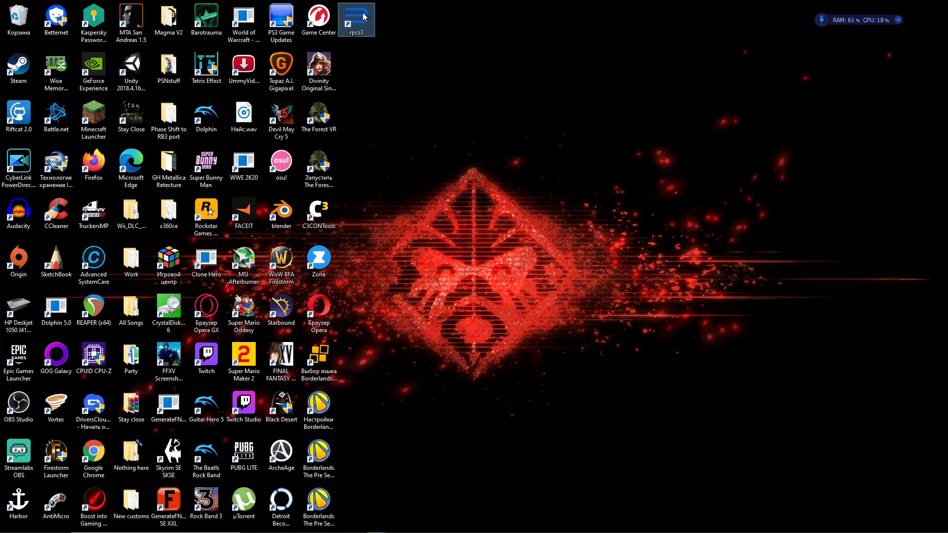
key(shift+F10)
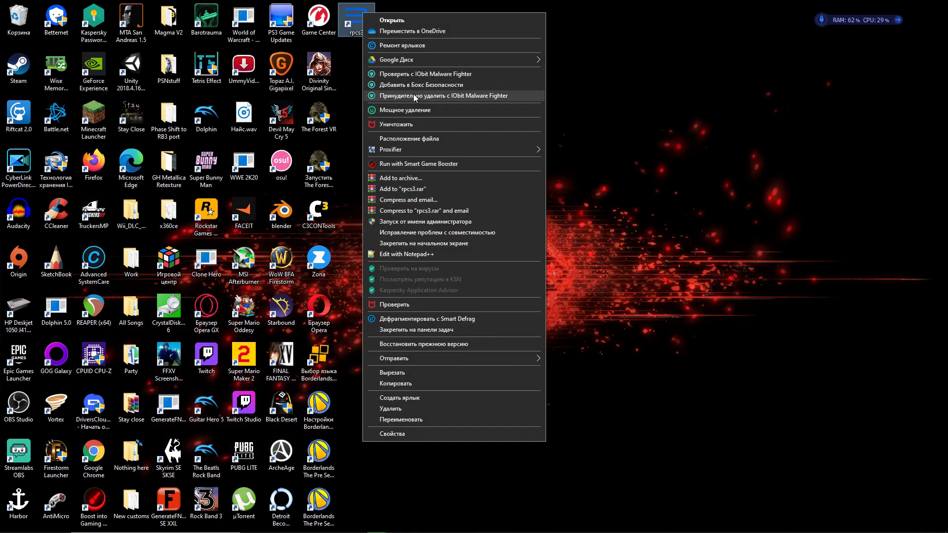
click(422, 138)
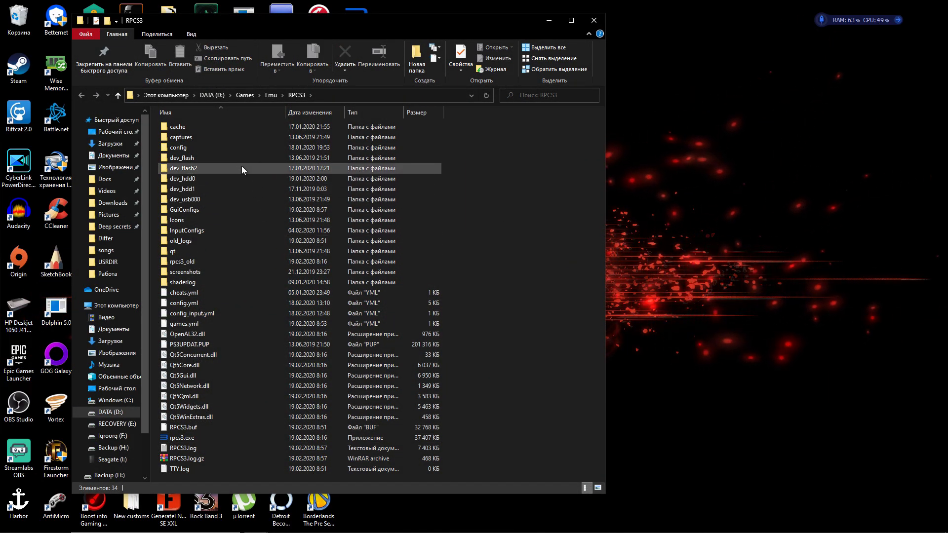
- Go to the USRDIR folder of game BLUS30463 inside dev_hdd0\game of the RPCS3 directory
double_click(217, 178)
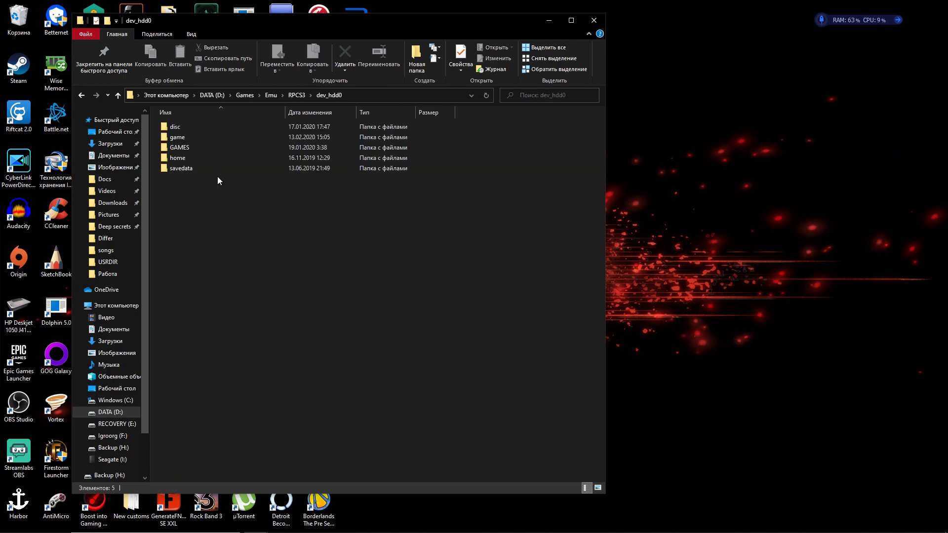
double_click(208, 137)
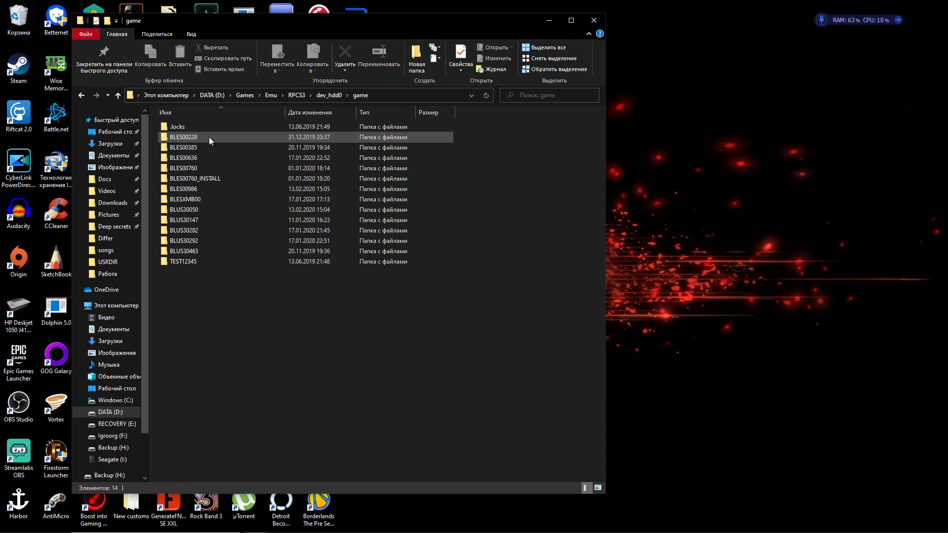
double_click(203, 251)
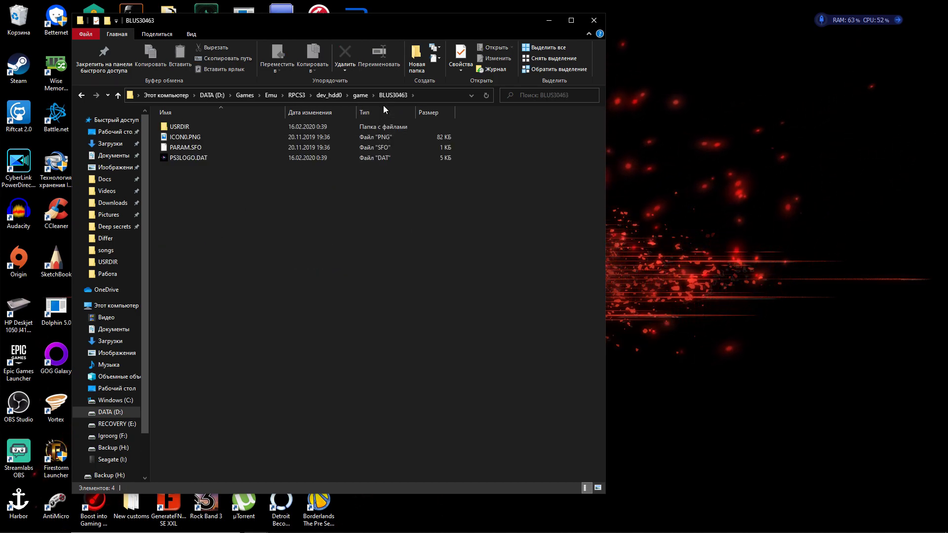
double_click(209, 127)
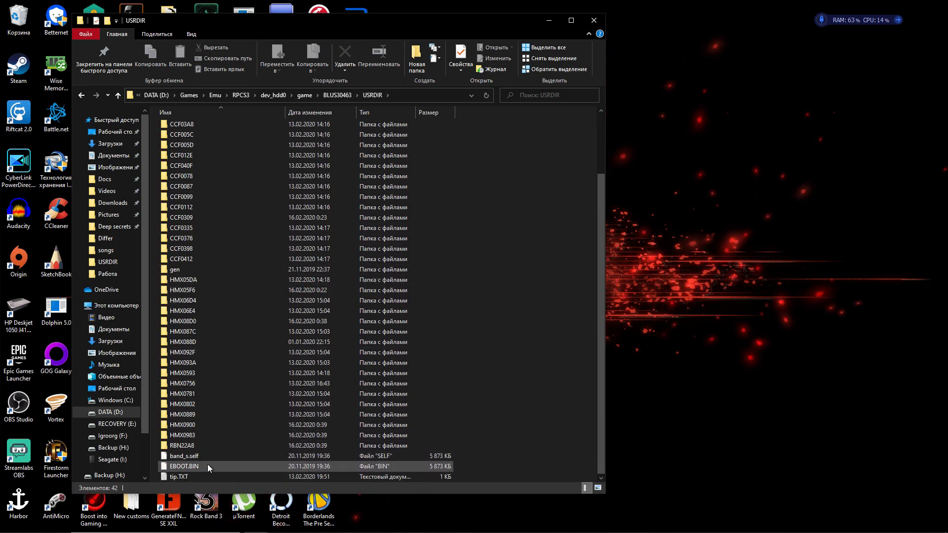
- Open tip.TXT in USRDIR to read which folder is meant for customs, and close it
click(197, 476)
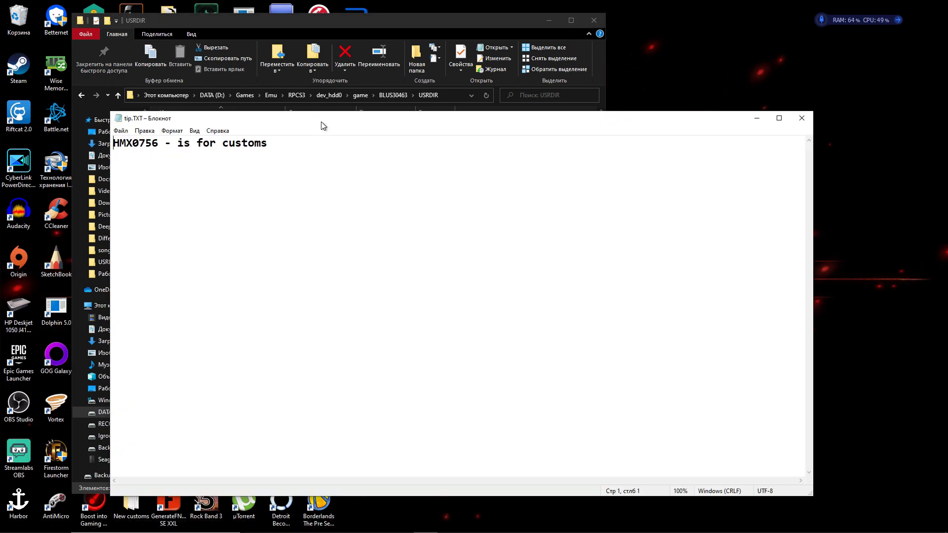
drag(322, 125, 478, 145)
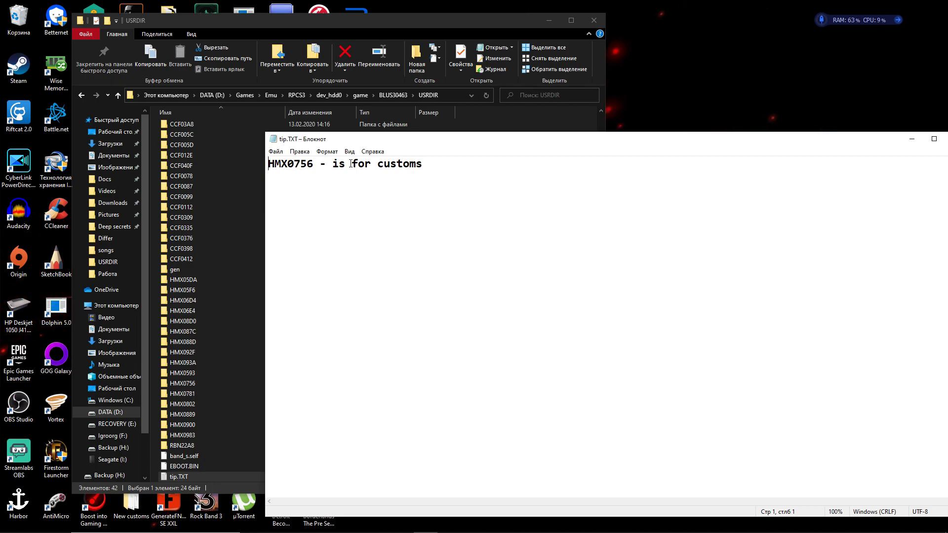
drag(845, 148, 749, 137)
click(861, 127)
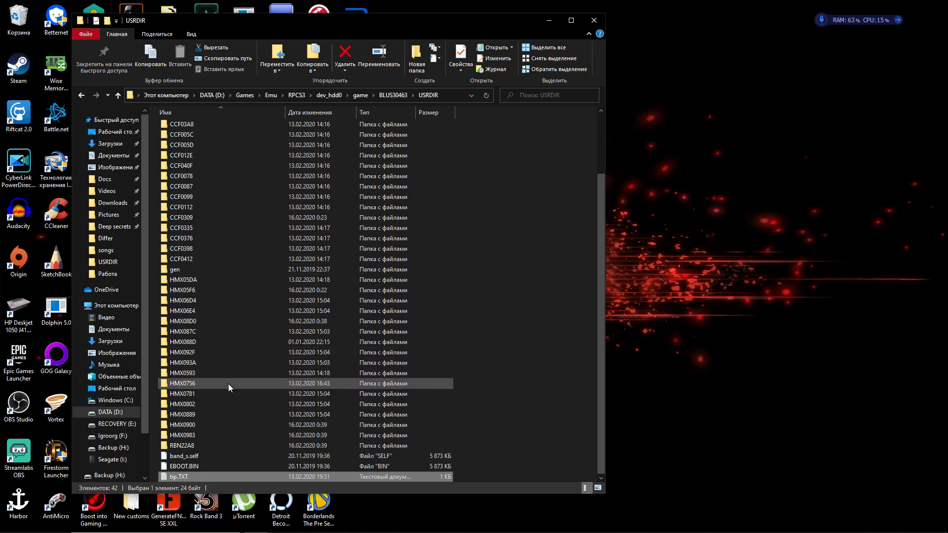
- Open the songs folder inside HMX0756 and look through its song folders and the songs.dta file
mouse_move(228, 384)
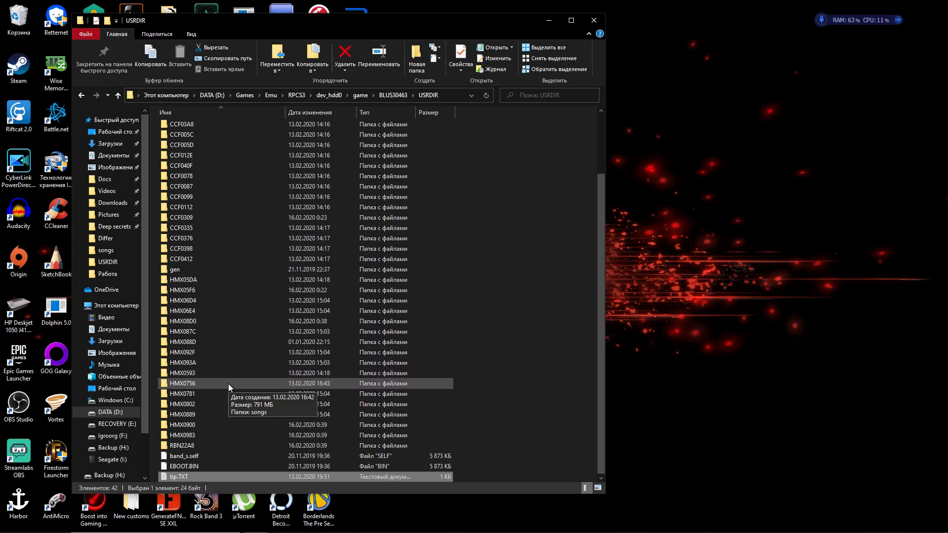
double_click(228, 384)
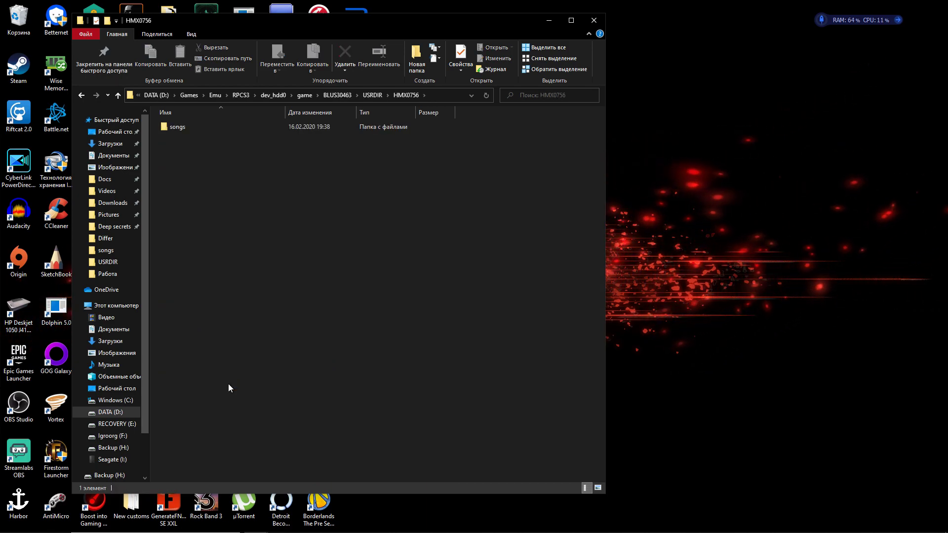
double_click(189, 129)
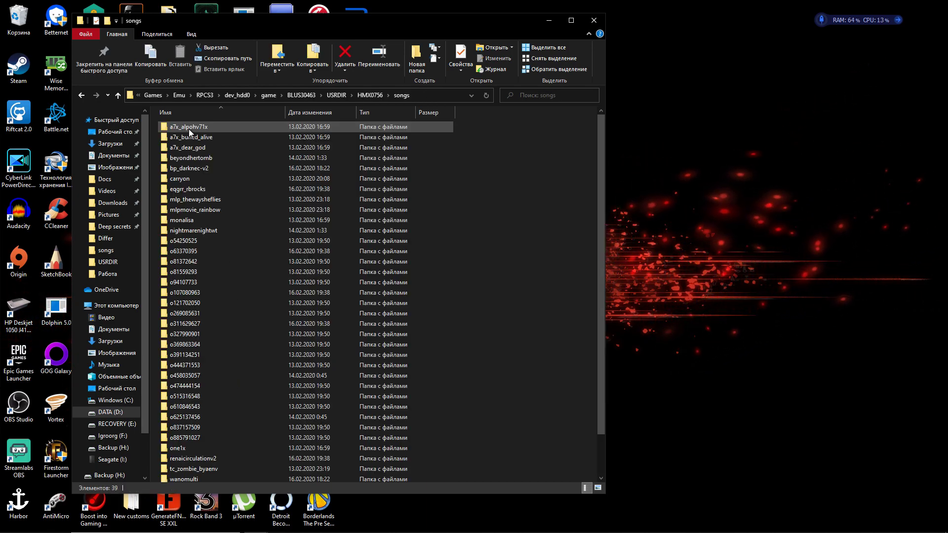
mouse_move(214, 137)
scroll(240, 305, down, 2)
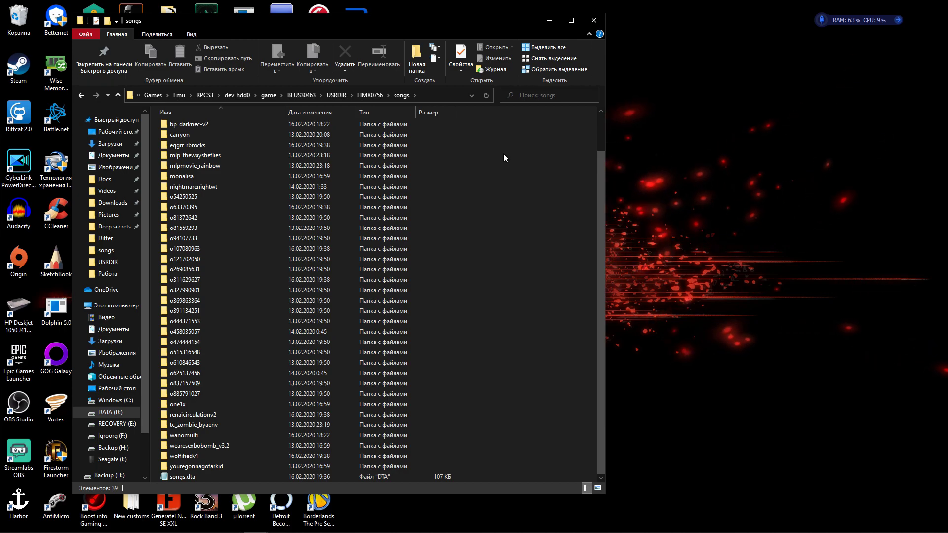
scroll(468, 202, up, 2)
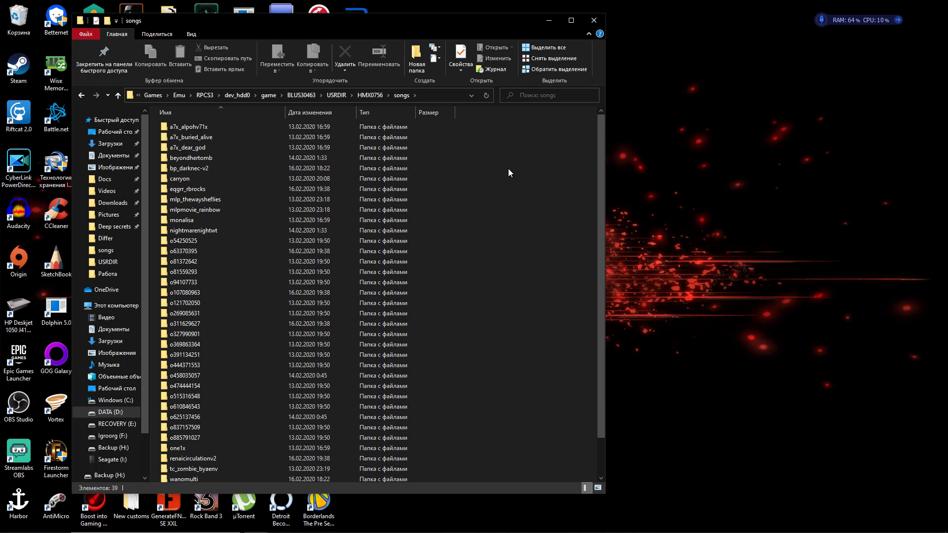
- Put the songs window away and bring up the Downloads folder to check for the GHMMOP file
click(549, 20)
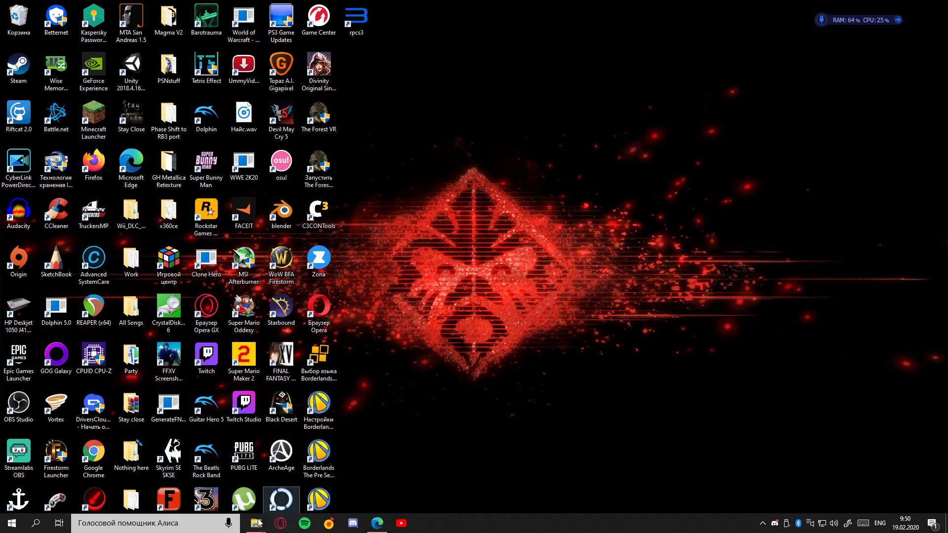
mouse_move(254, 528)
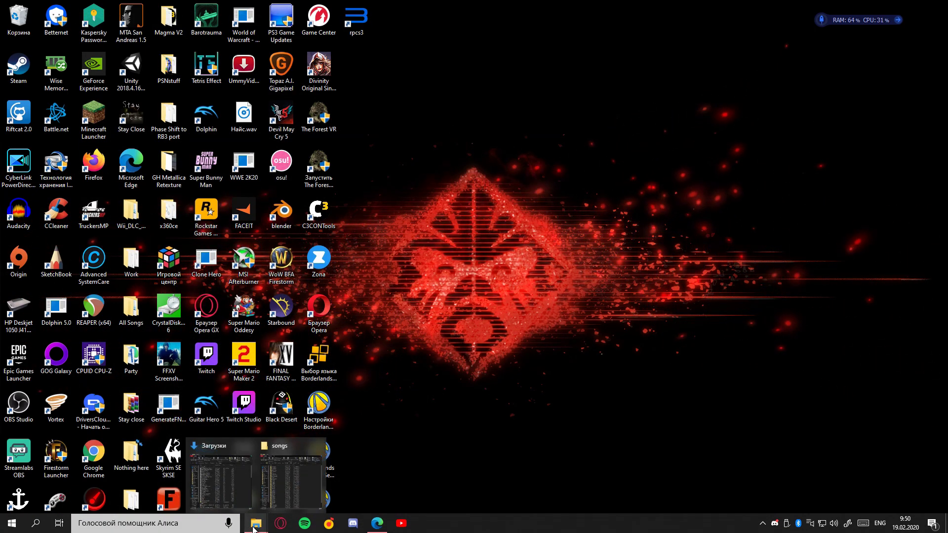
click(232, 458)
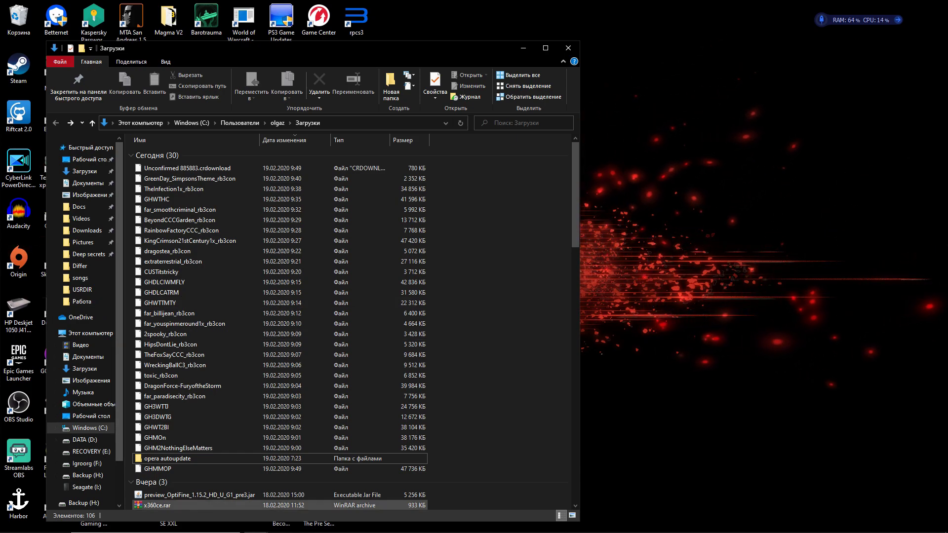
- Switch back to the browser, close the C3 download page and look over the Custom Songs list
mouse_move(345, 526)
click(376, 523)
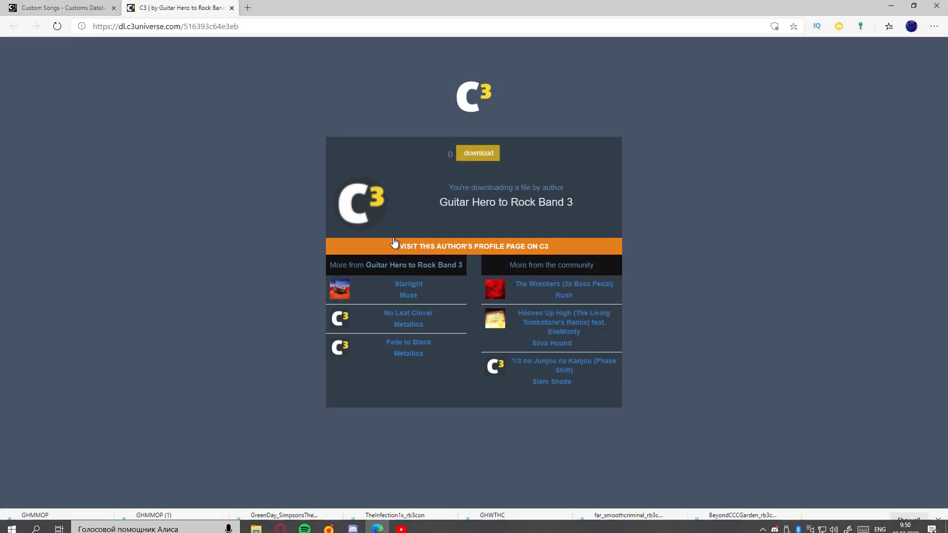
click(232, 8)
scroll(367, 108, up, 8)
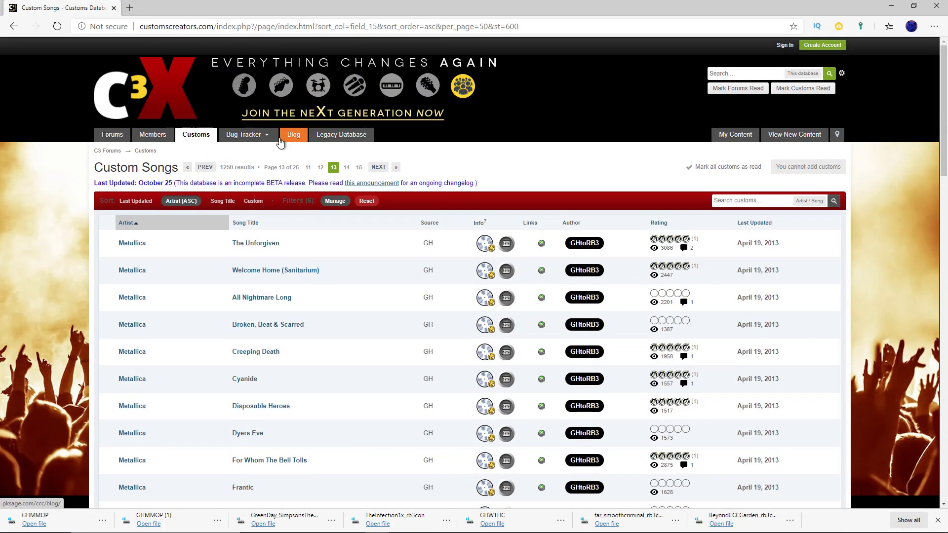
scroll(376, 190, down, 7)
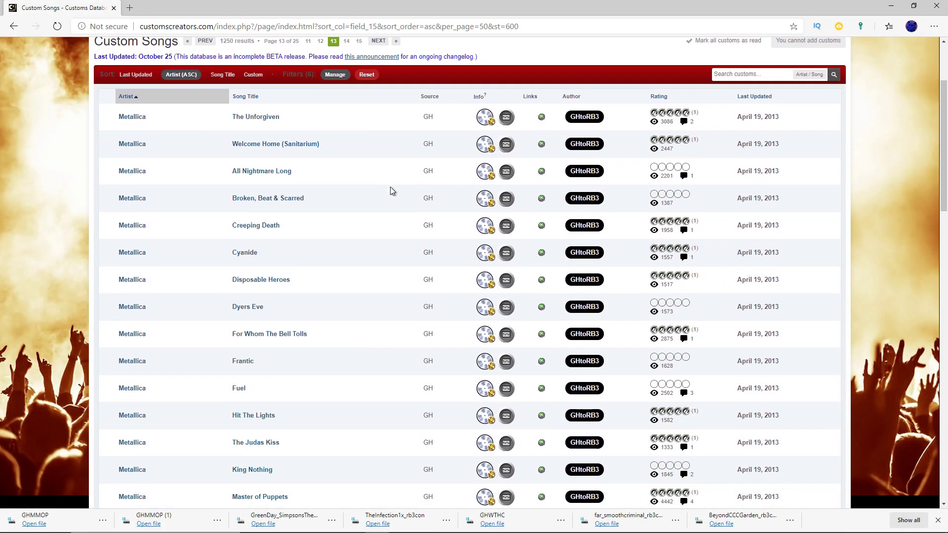
- Launch C3CONTools.exe from the C3Con folder inside Phase Shift and open its PS3 Converter
click(892, 7)
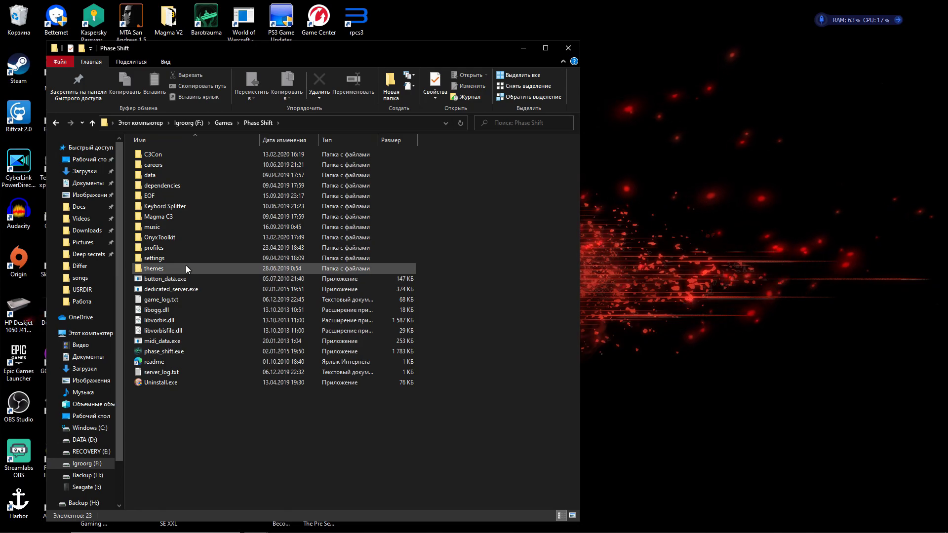
double_click(190, 155)
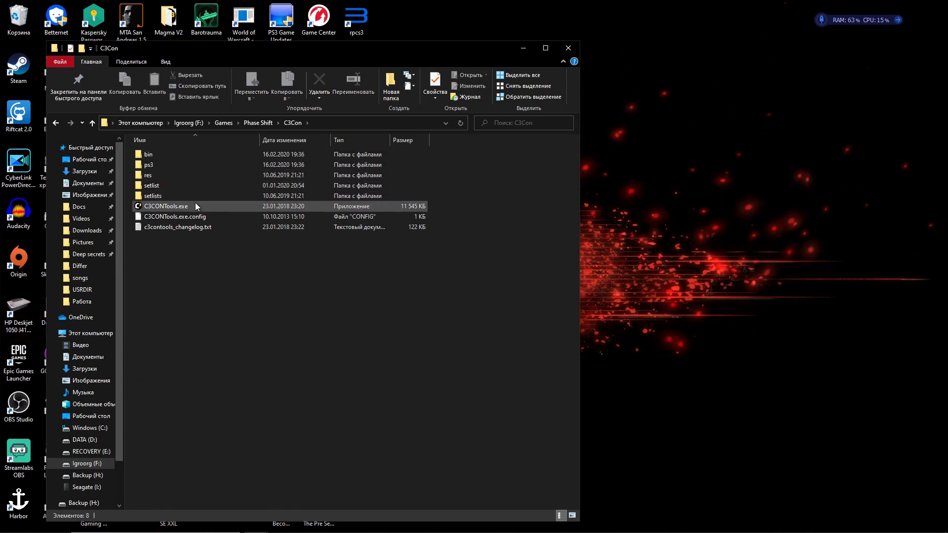
double_click(196, 206)
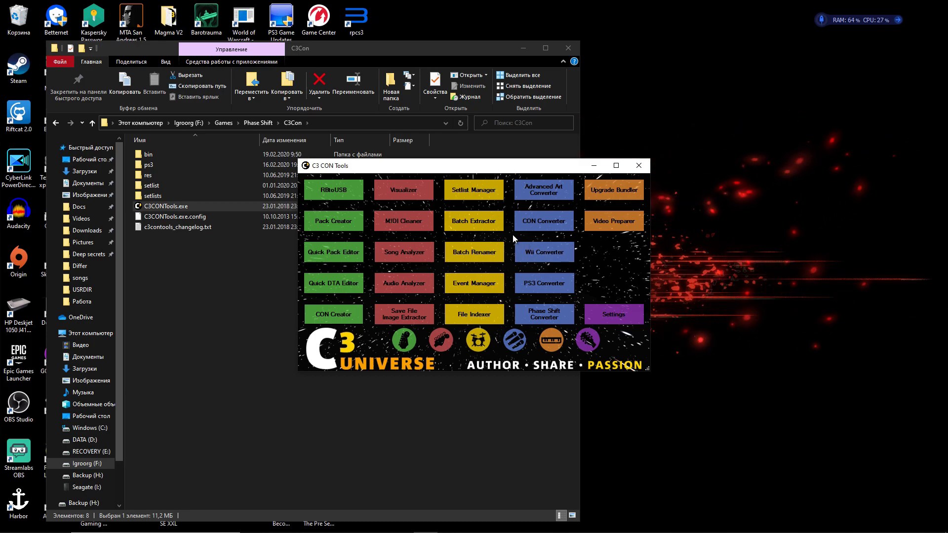
click(549, 287)
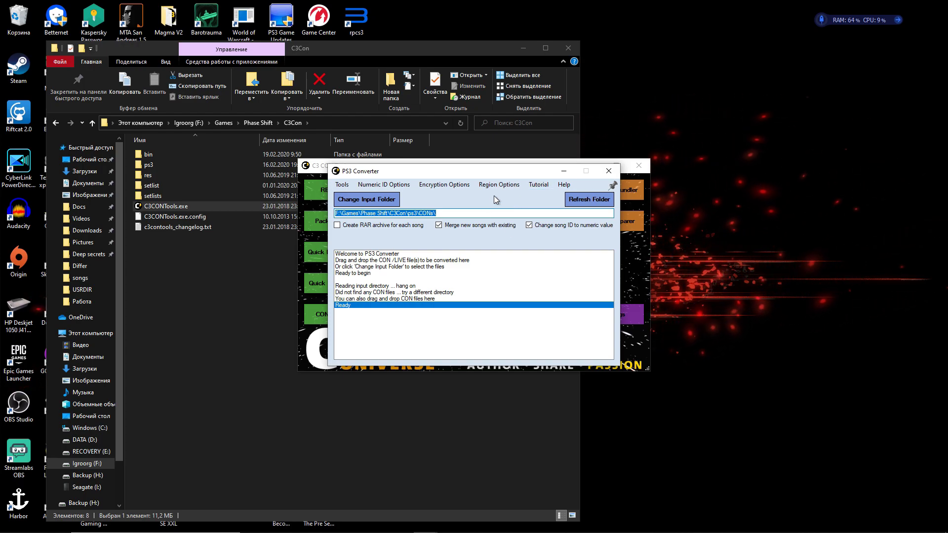
- Review the PS3 Converter's MIDI to EDAT encryption types and its NTSC and PAL region options
click(449, 184)
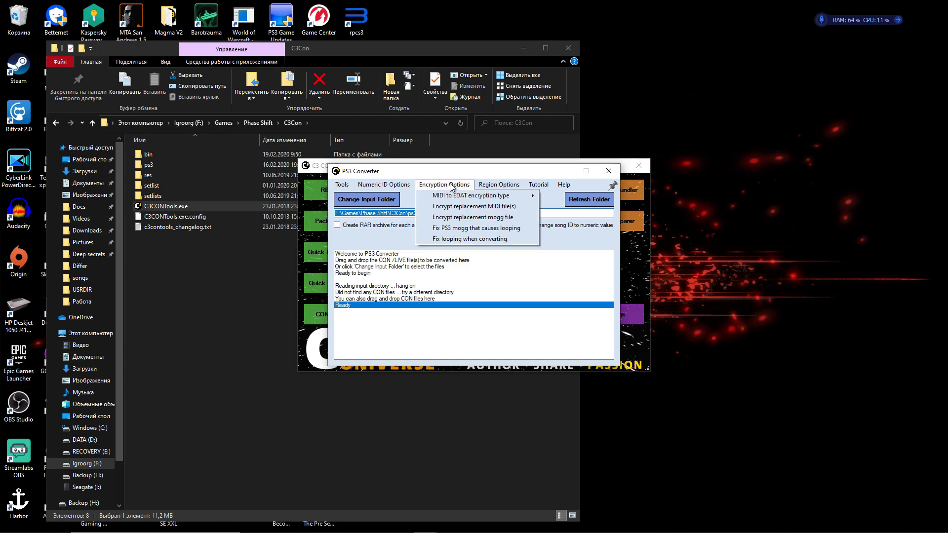
mouse_move(443, 197)
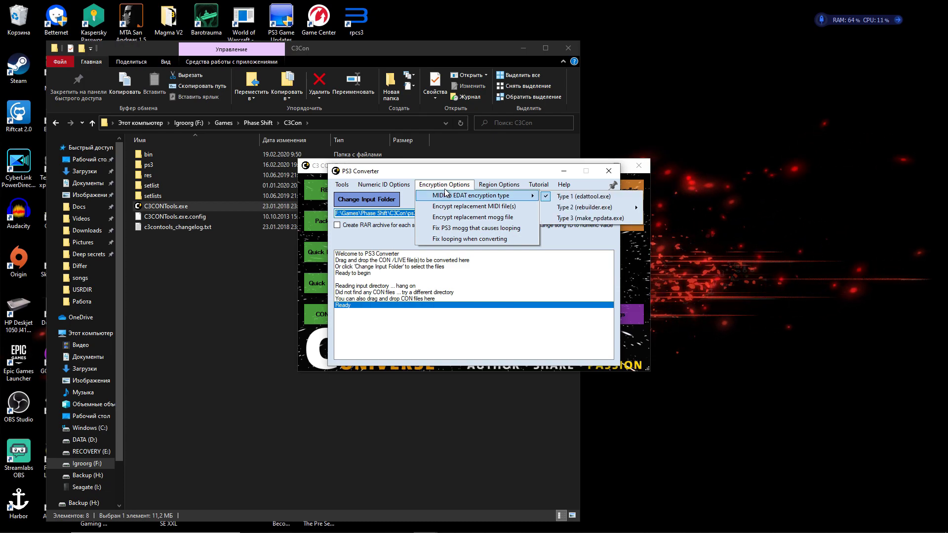
mouse_move(498, 183)
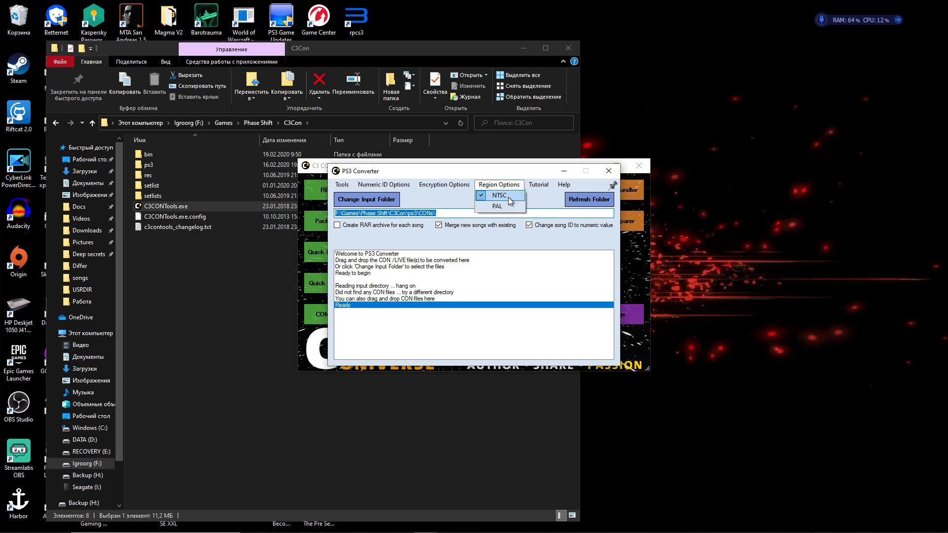
click(496, 205)
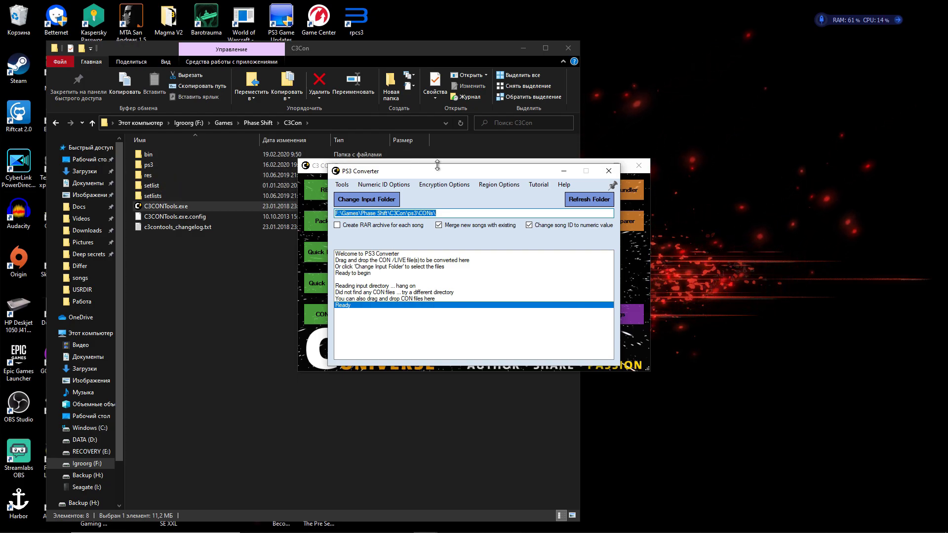
- Open the CONs folder inside C3Con's ps3 folder
double_click(189, 164)
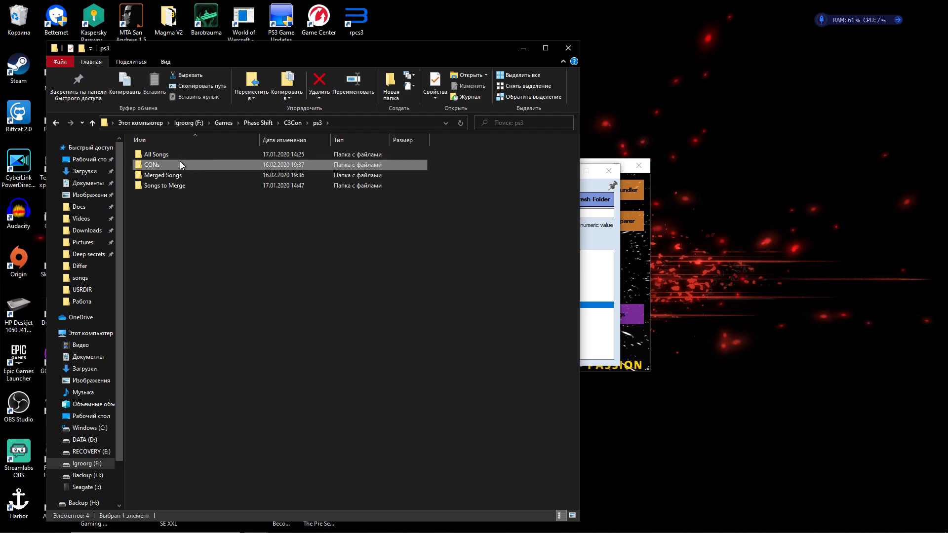
double_click(180, 162)
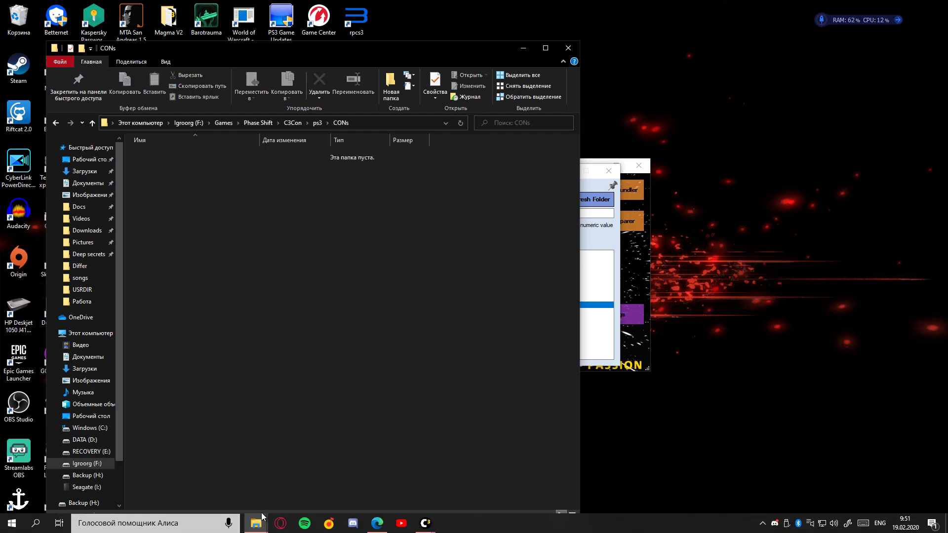
mouse_move(257, 517)
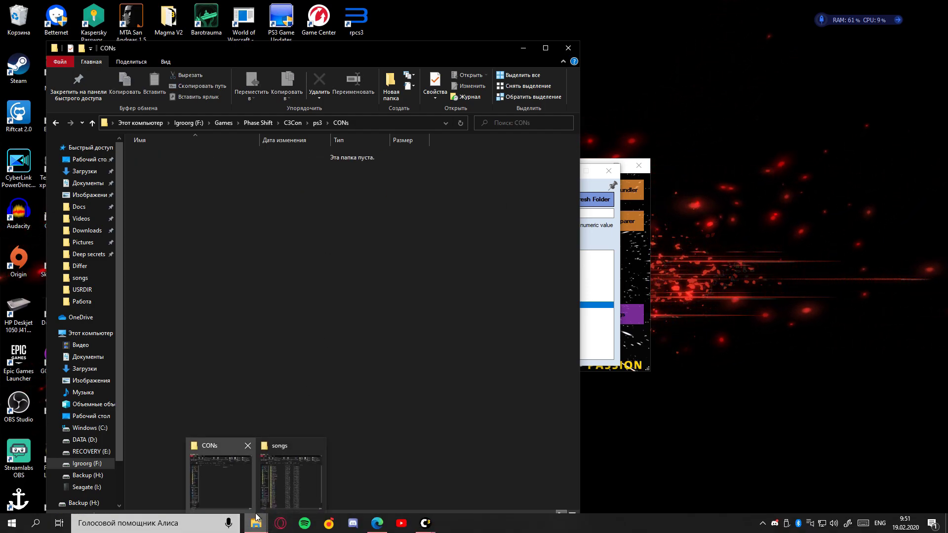
mouse_move(270, 490)
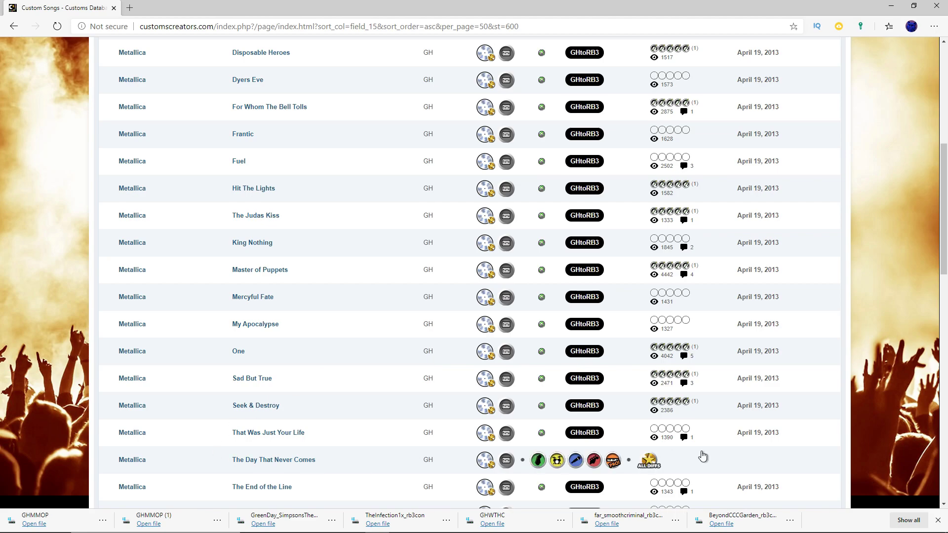
- Show the downloaded GHMMOP file in its folder, place that window beside CONs and select the files from GHMMOP through GHM2NothingElseMatters
click(103, 521)
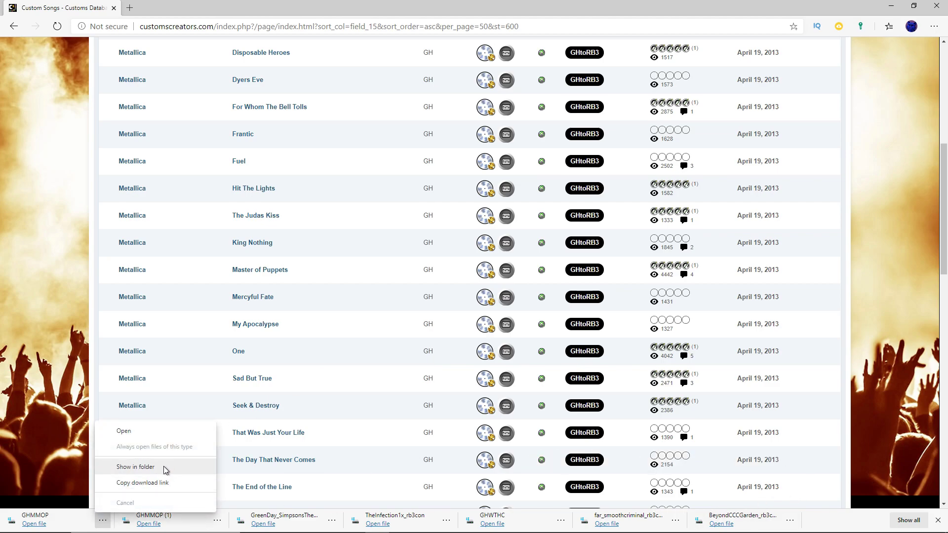
click(135, 467)
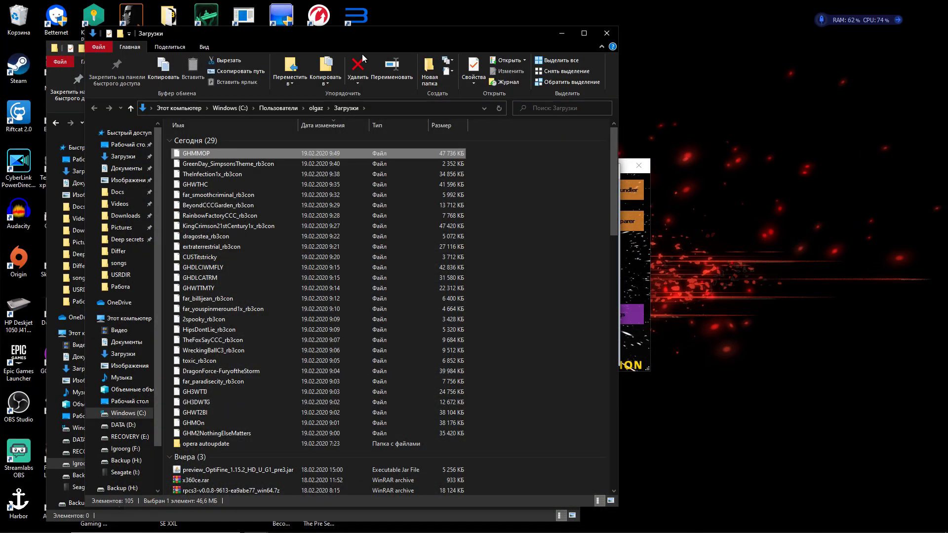
drag(359, 37, 689, 63)
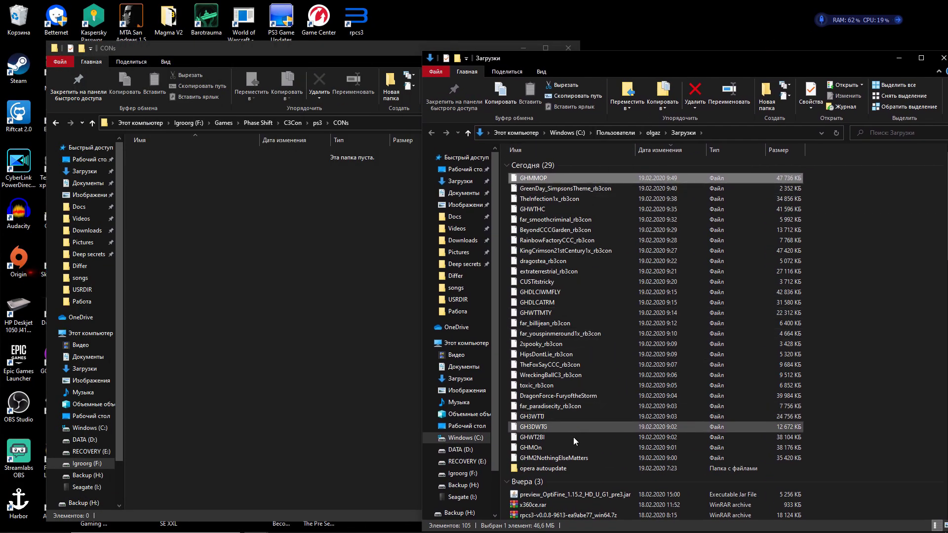
shift+click(548, 457)
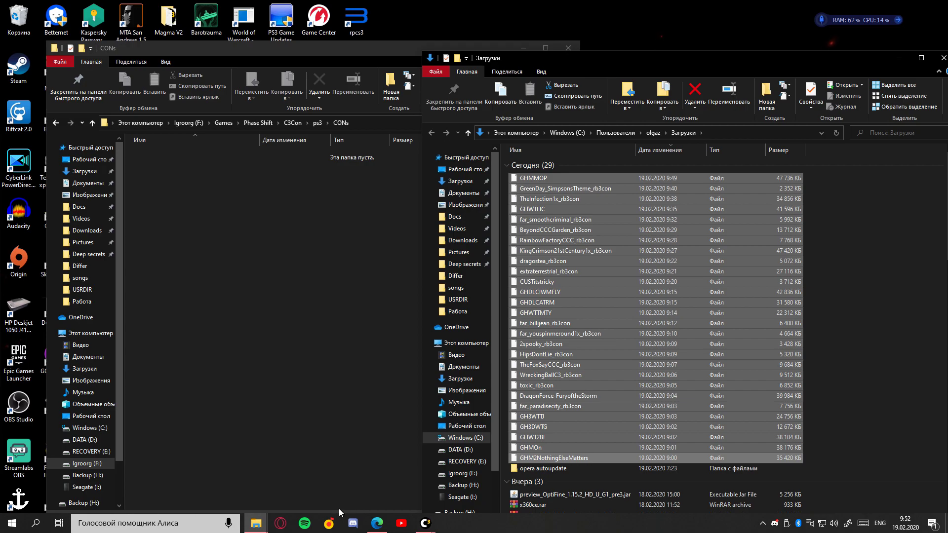
- Switch to the browser, review the filters applied to the Custom Songs list, and minimize the browser
mouse_move(375, 525)
click(389, 464)
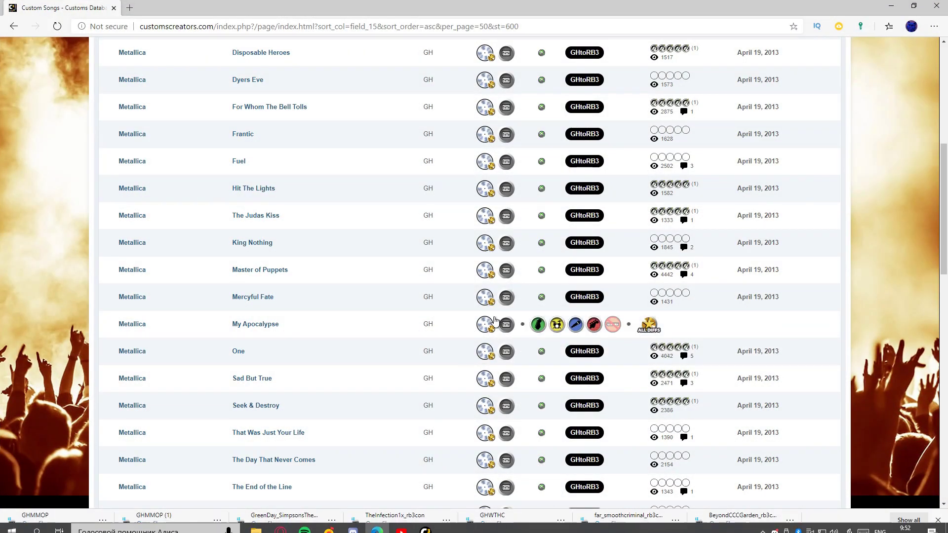
scroll(437, 247, up, 1)
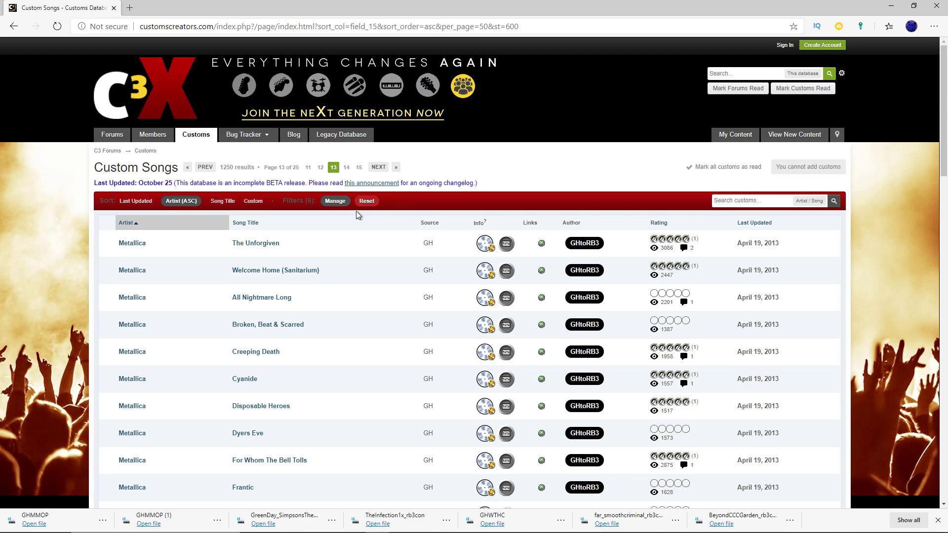
click(336, 201)
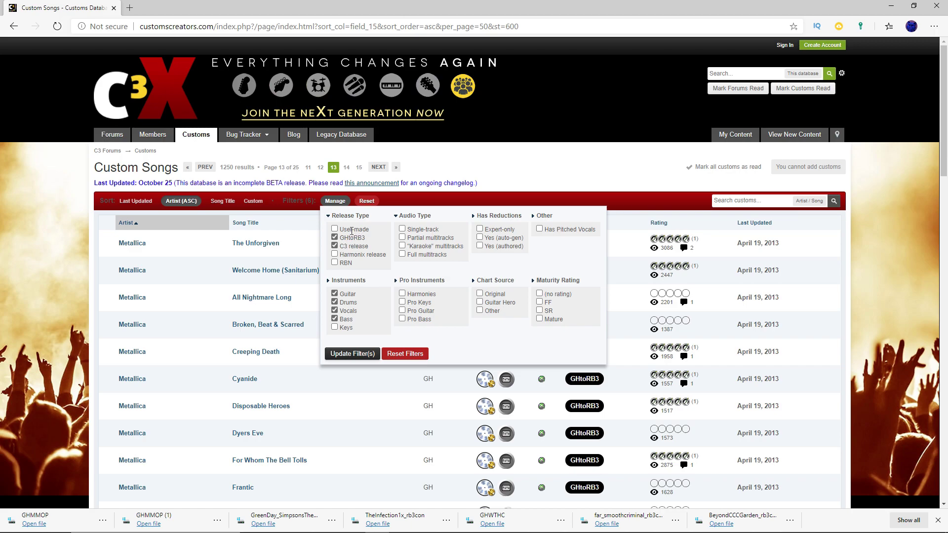
click(339, 203)
scroll(394, 262, down, 3)
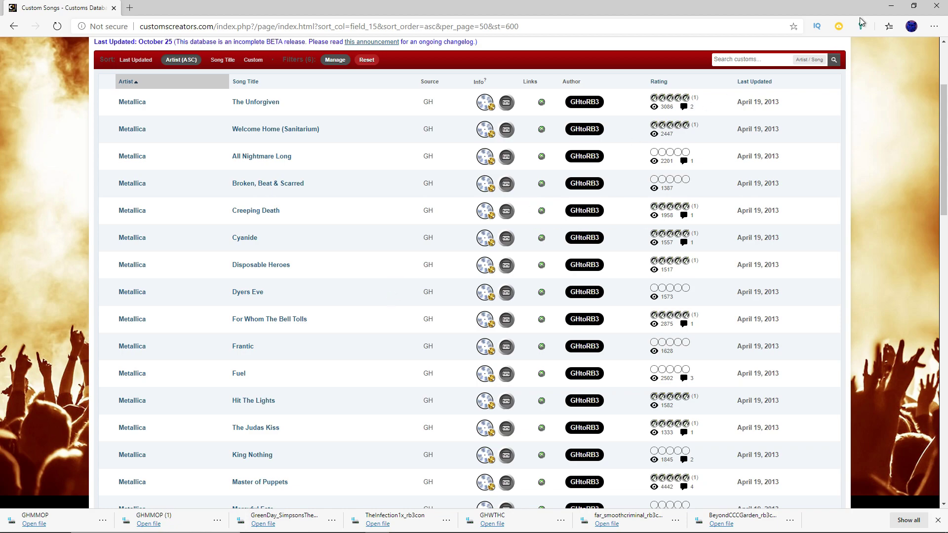
click(891, 8)
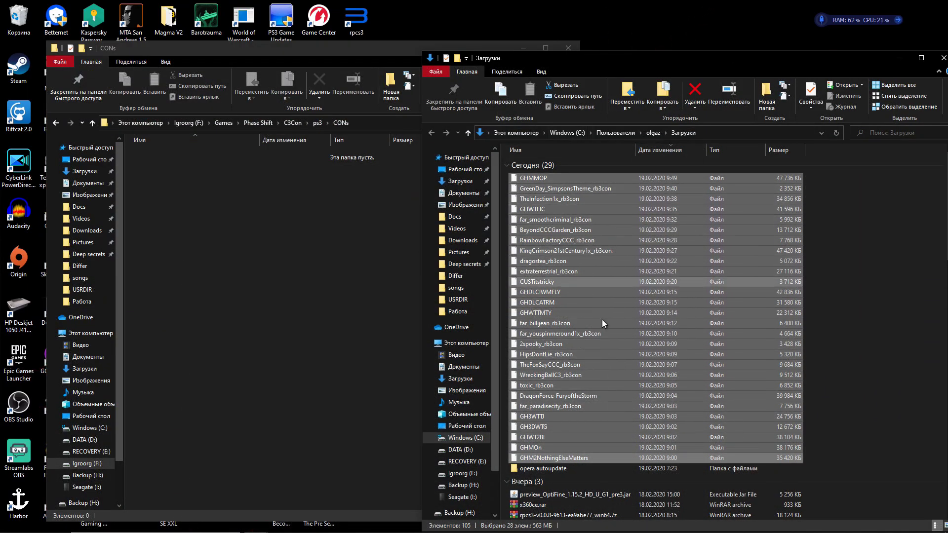
- Move the selected song files from Downloads into the CONs folder and close the Downloads window
drag(618, 264, 319, 242)
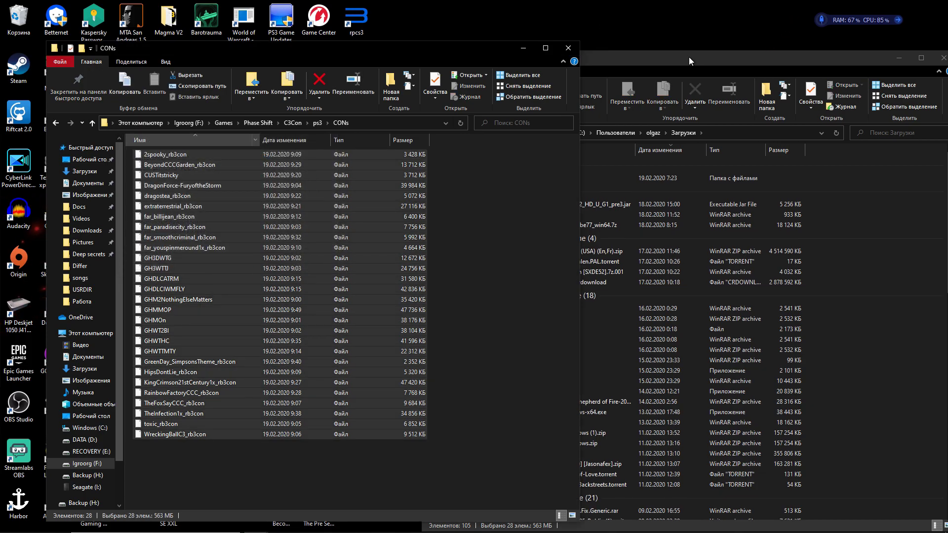
click(688, 57)
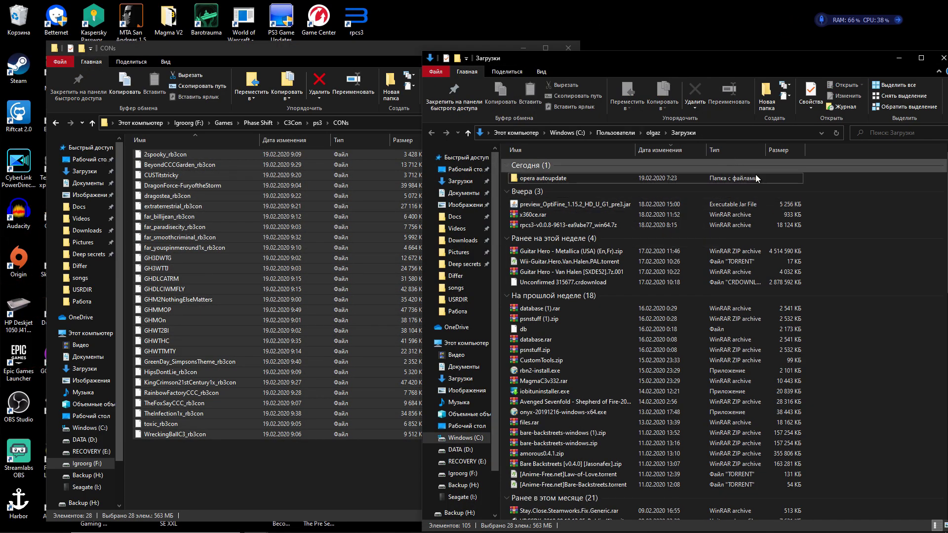
click(943, 58)
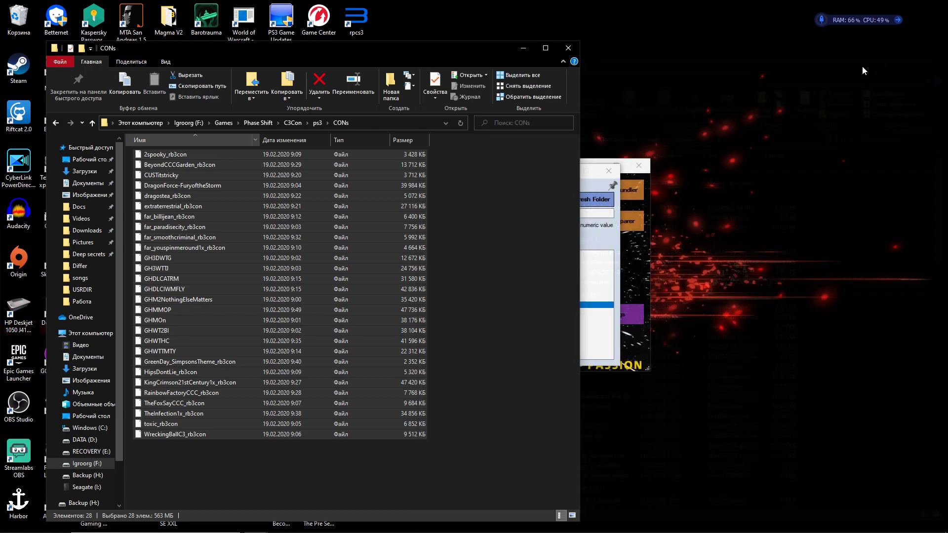
- Go back up to the ps3 folder, minimize its window and refresh the PS3 Converter's input folder
click(511, 254)
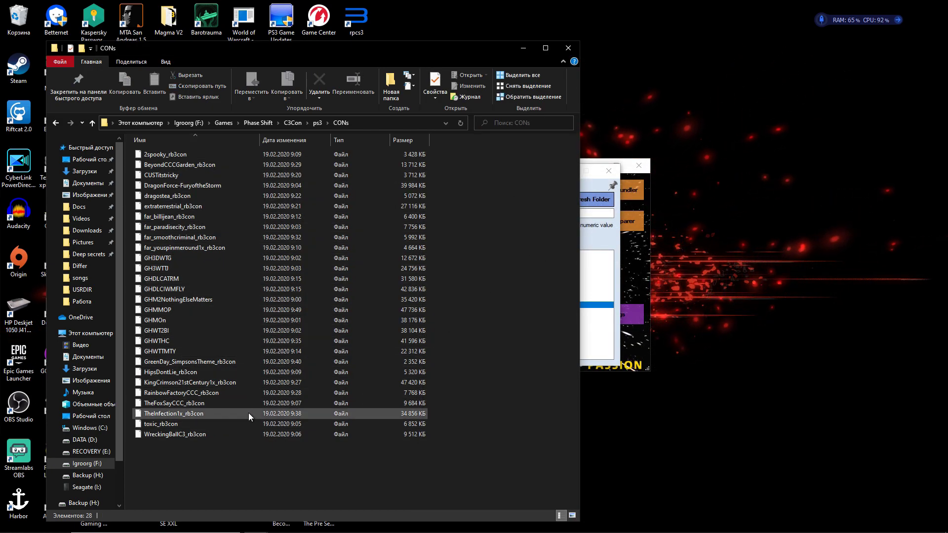
click(317, 123)
click(526, 48)
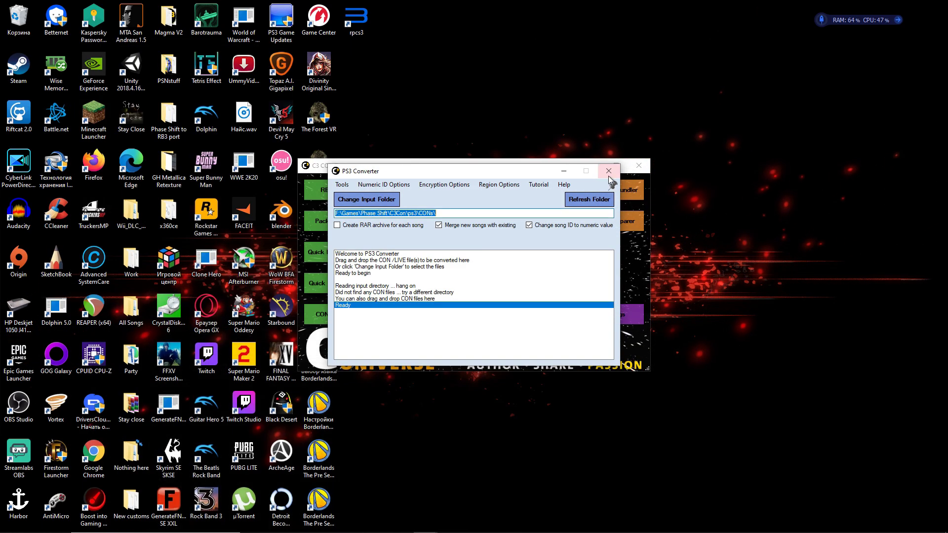
click(600, 200)
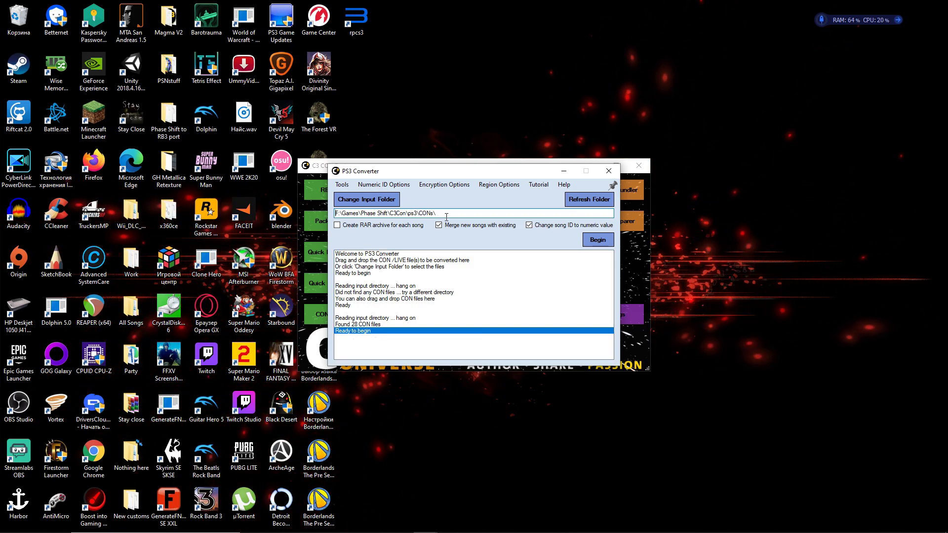
- Bring back the C3Con folder window and open Merged Songs inside ps3 to look through its contents
mouse_move(258, 529)
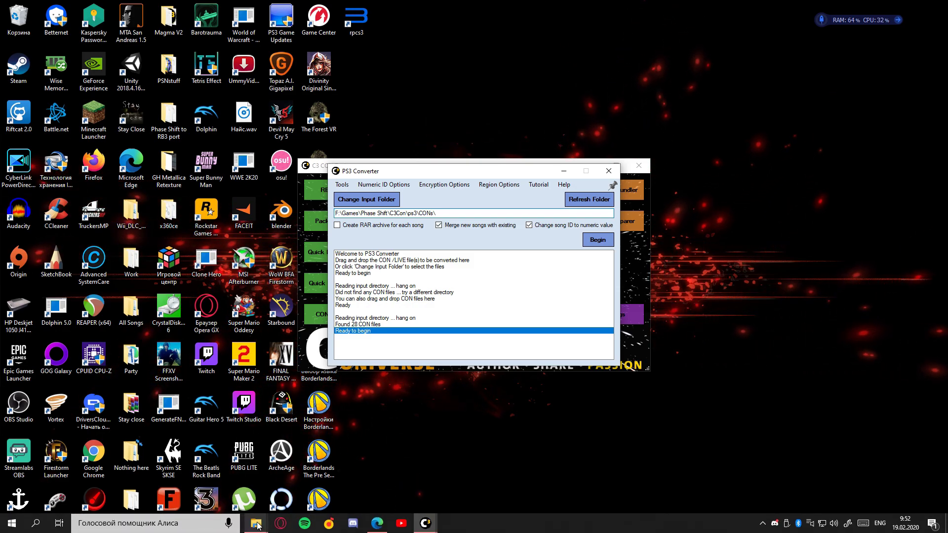
mouse_move(274, 488)
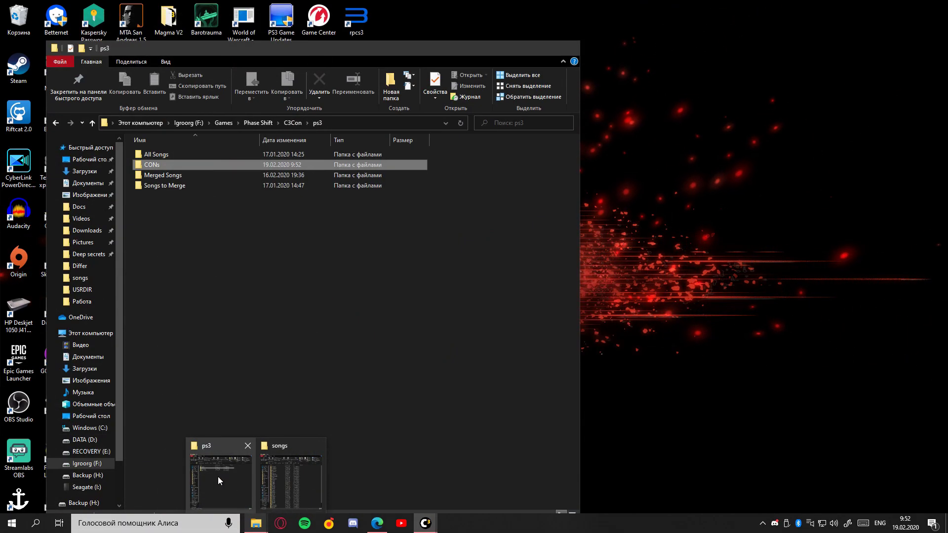
click(217, 476)
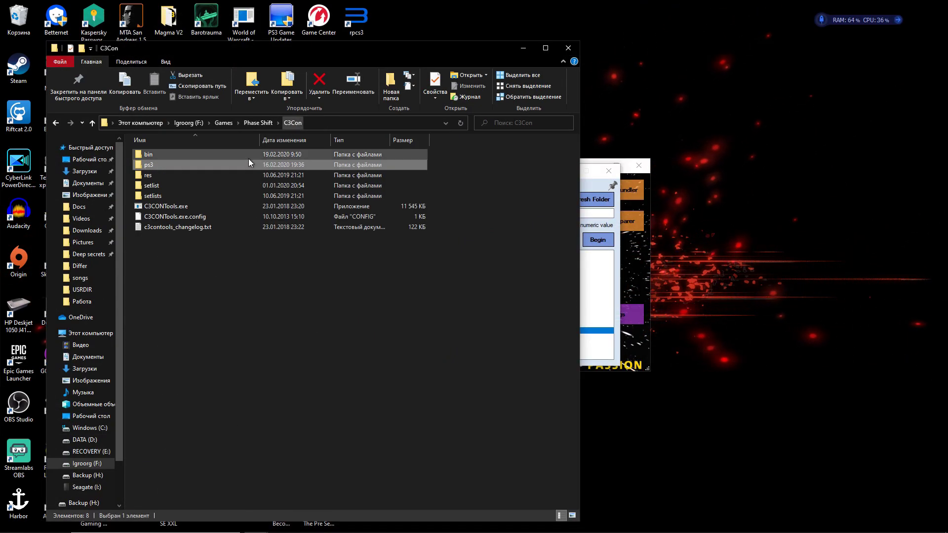
double_click(187, 167)
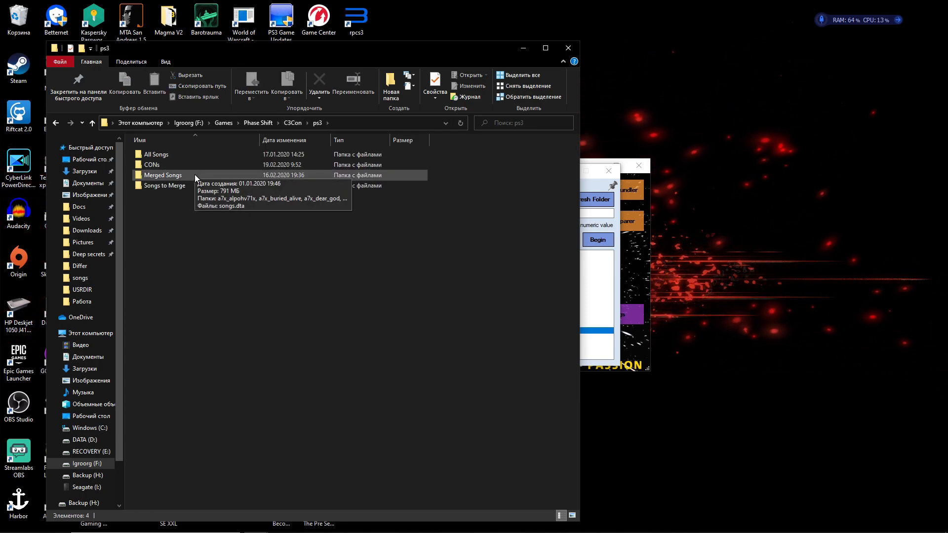
double_click(194, 173)
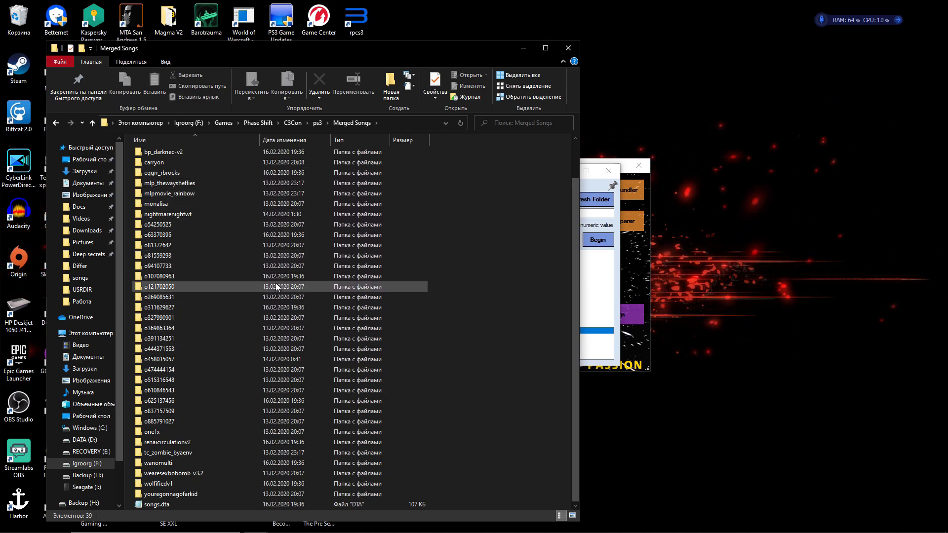
- Compare the song folders in RPCS3's HMX0756 songs folder with those in Merged Songs
mouse_move(262, 529)
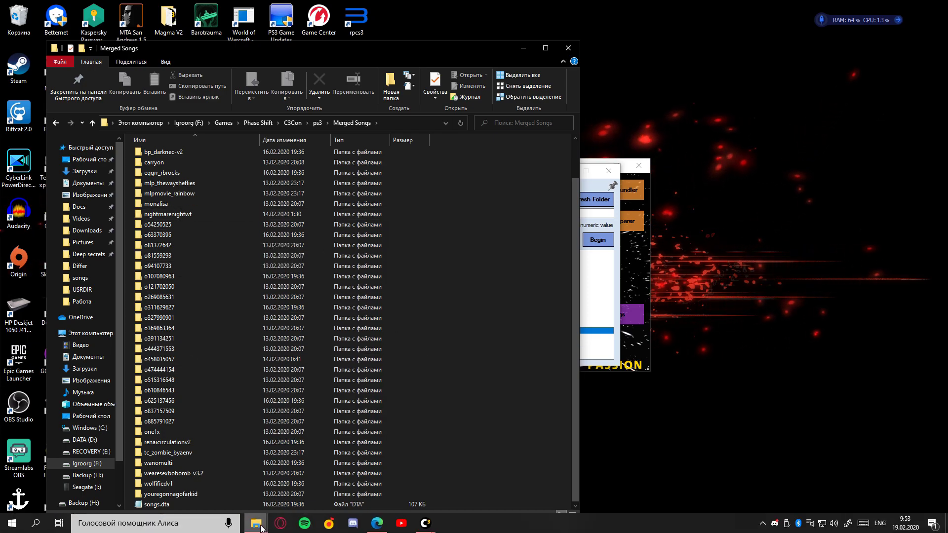
mouse_move(309, 480)
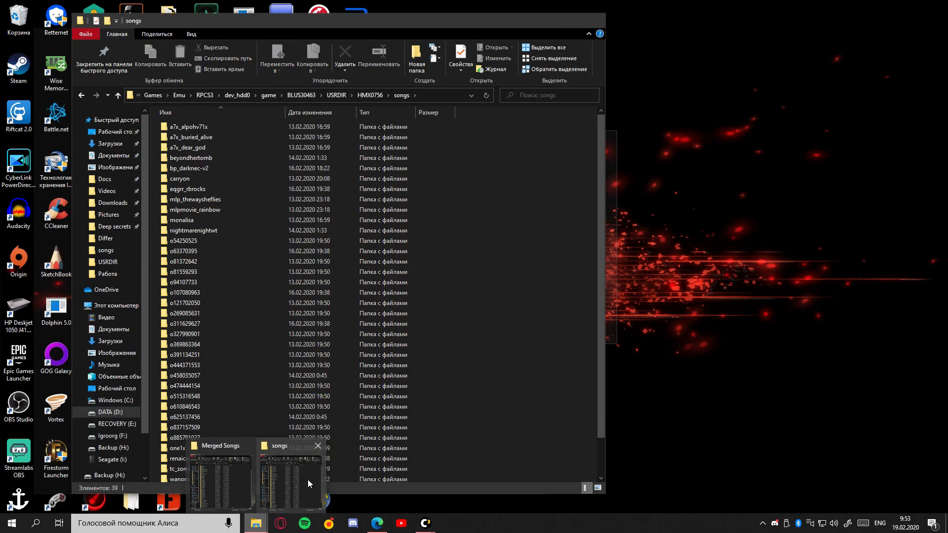
click(307, 479)
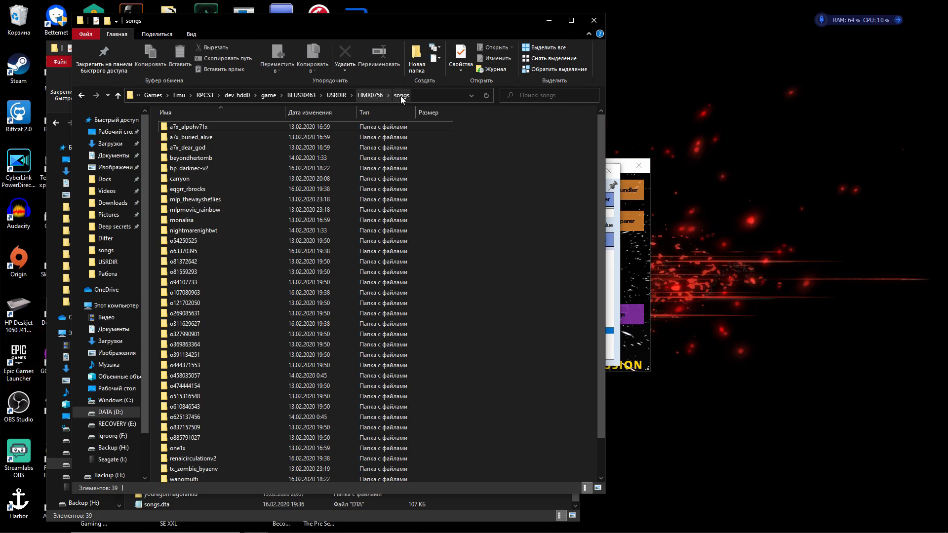
click(548, 22)
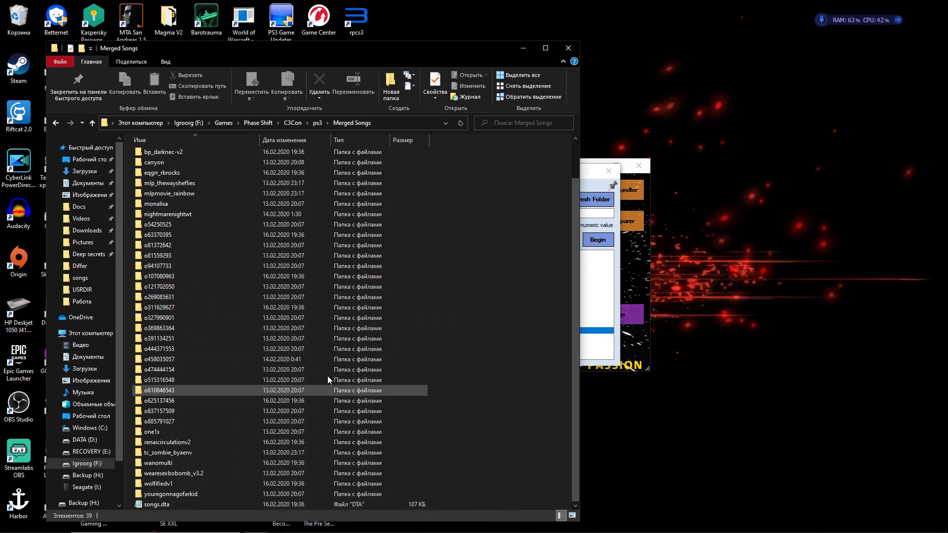
scroll(201, 292, up, 2)
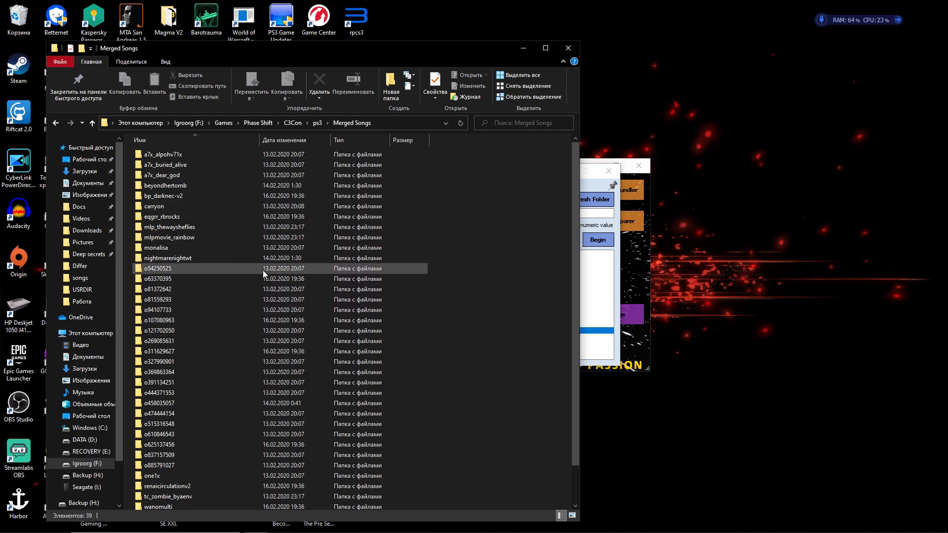
scroll(232, 202, down, 1)
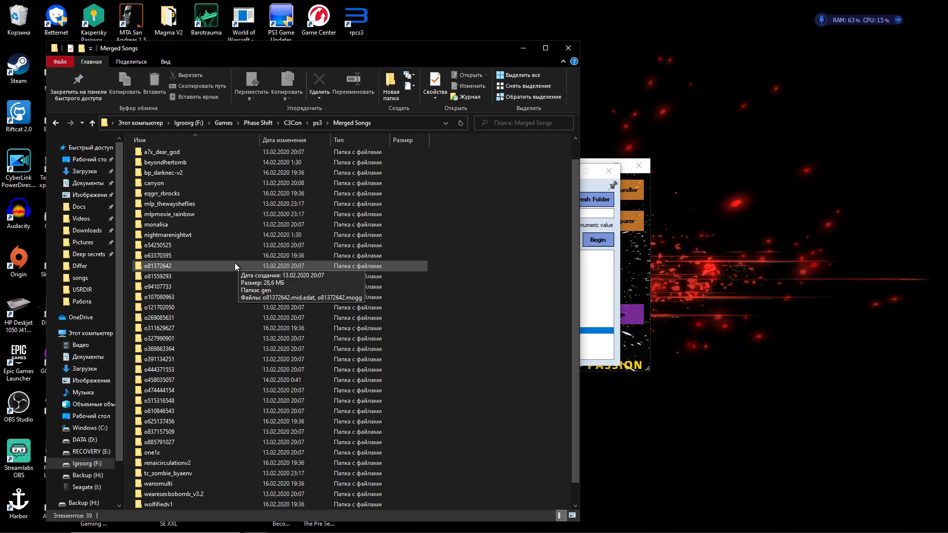
scroll(249, 281, down, 1)
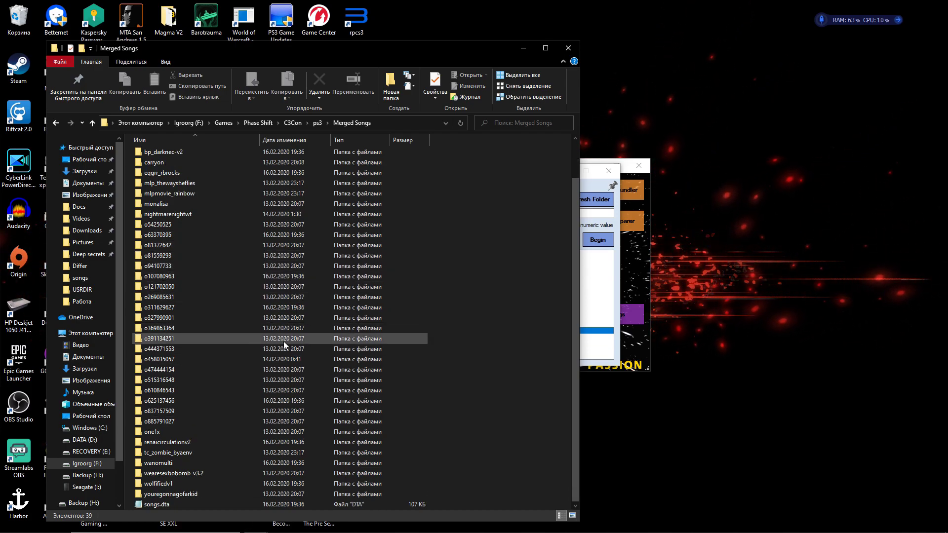
- Run the PS3 conversion on the files in the CONs folder, and close PS3 Converter and C3 CON Tools once it finishes
scroll(282, 333, up, 2)
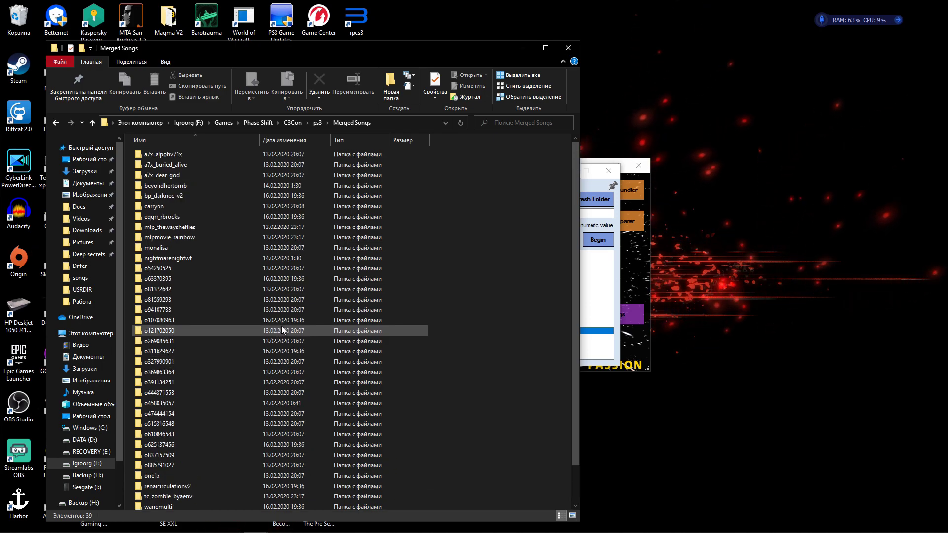
click(523, 50)
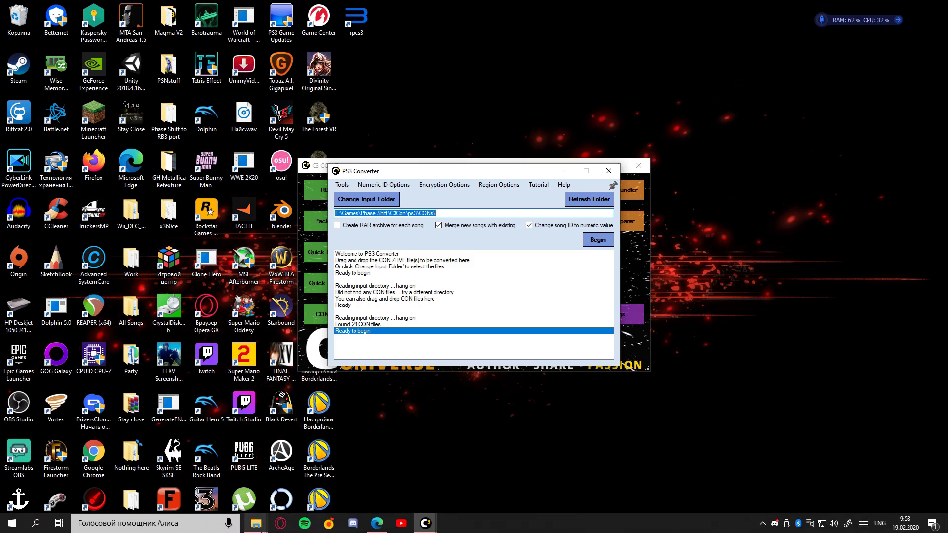
mouse_move(262, 528)
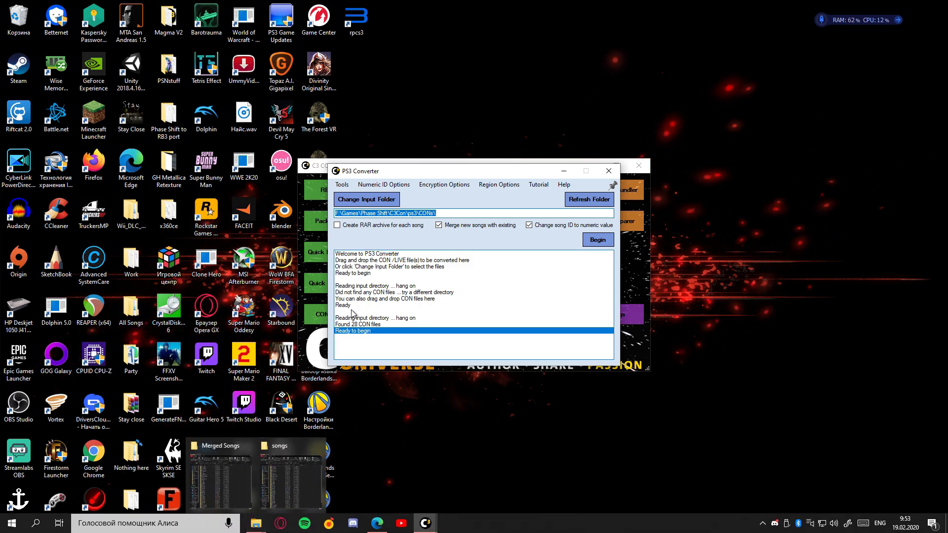
click(598, 241)
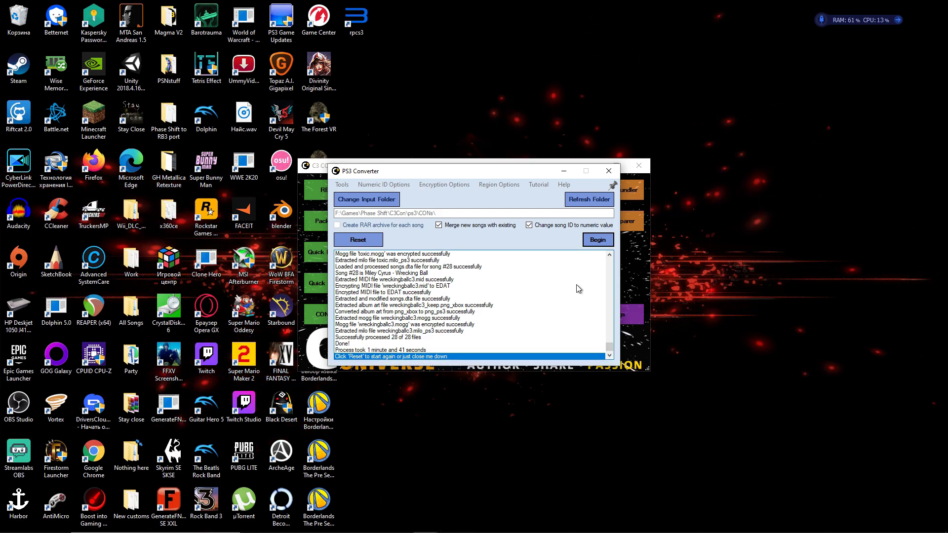
click(609, 171)
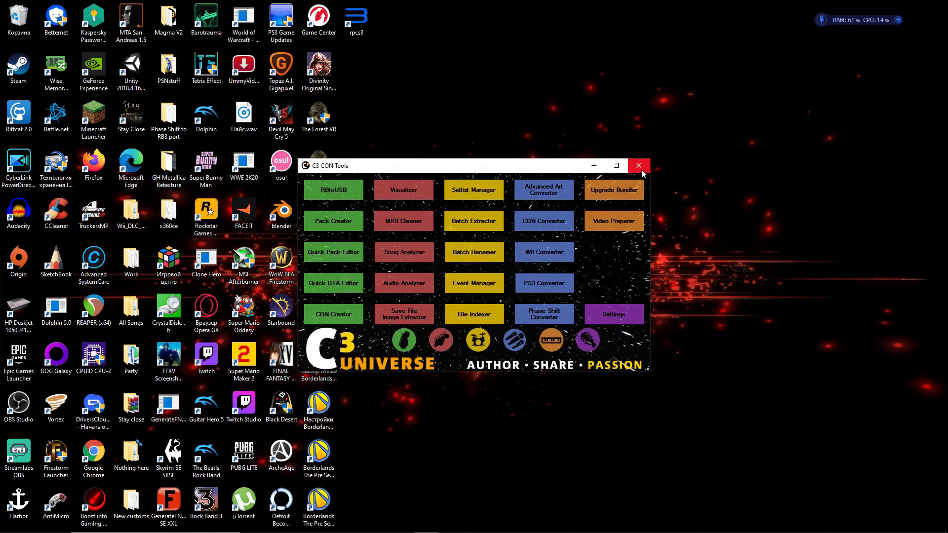
click(638, 167)
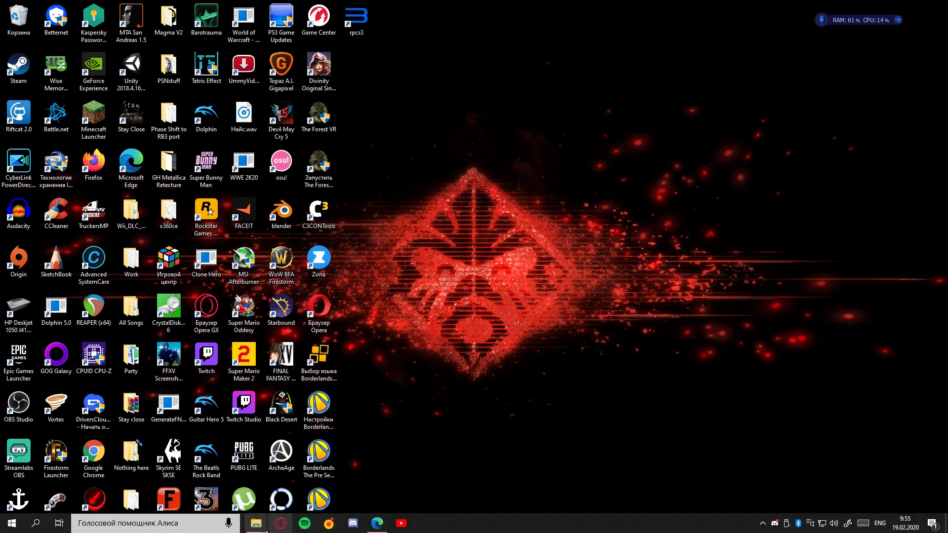
- Bring back the Merged Songs folder window, refresh it and look through the converted song folders down to songs.dta
mouse_move(256, 523)
mouse_move(274, 504)
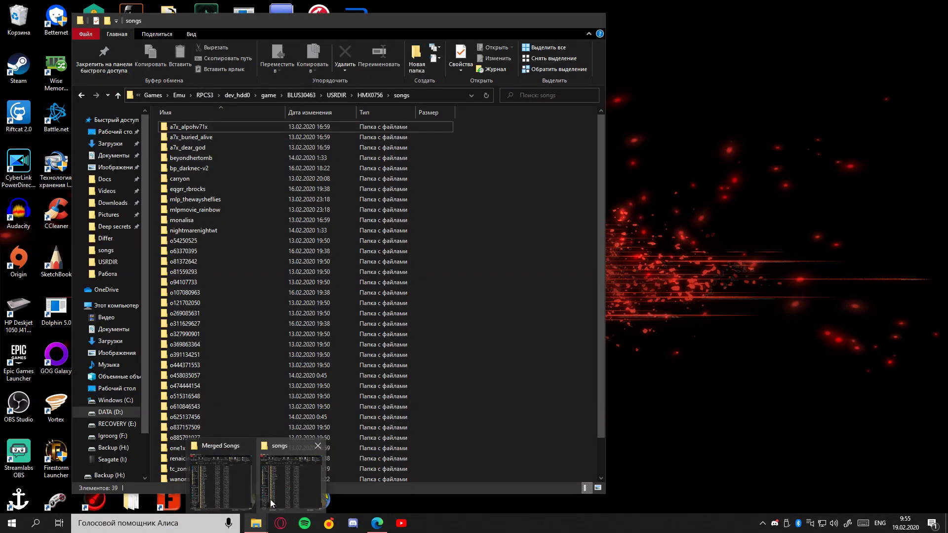
click(213, 484)
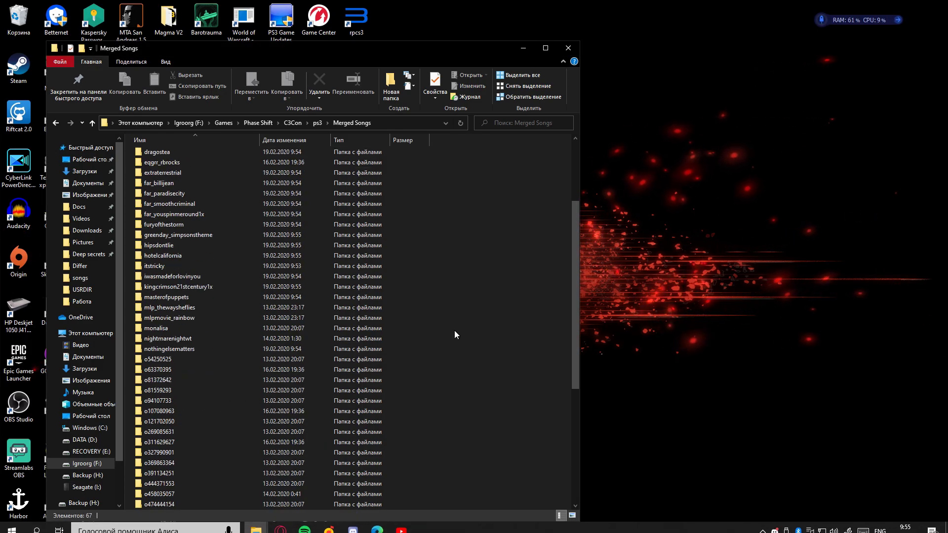
scroll(450, 328, down, 10)
click(459, 123)
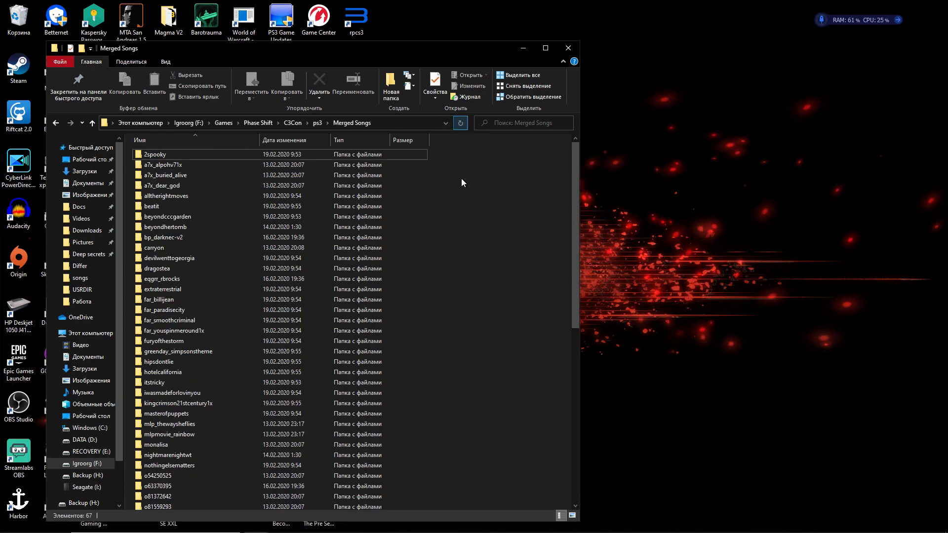
scroll(450, 220, down, 10)
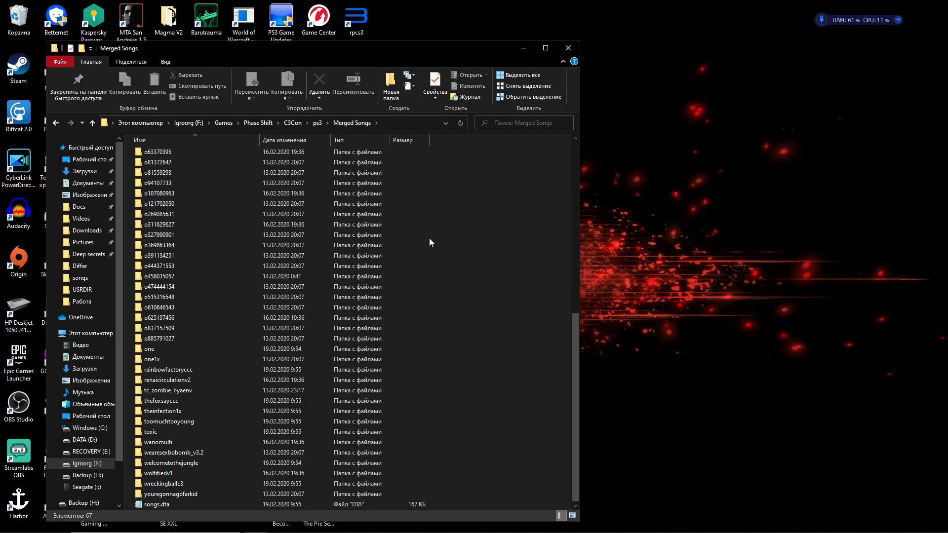
- Copy everything from Merged Songs into RPCS3's HMX0756 songs folder, replacing the files that already exist there
key(ctrl+a)
scroll(443, 242, up, 11)
scroll(438, 246, up, 1)
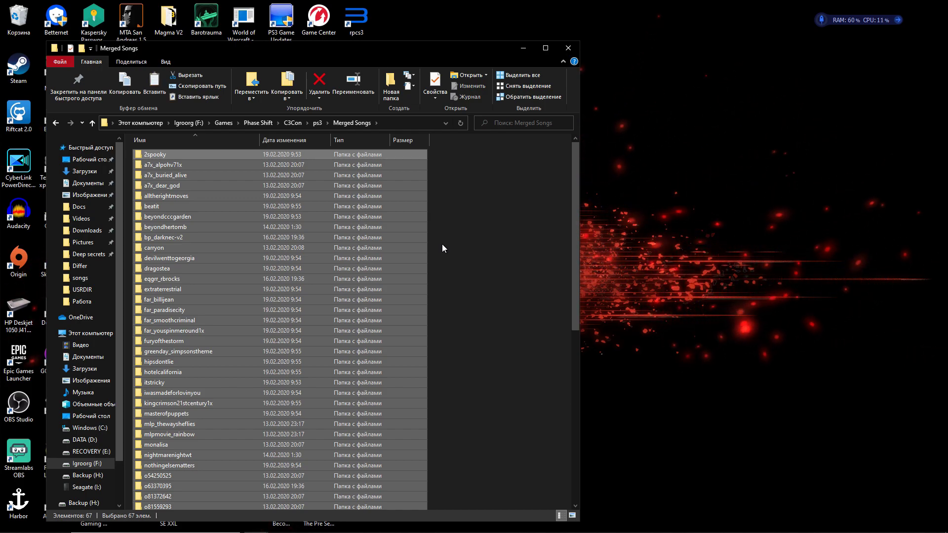
scroll(281, 347, down, 7)
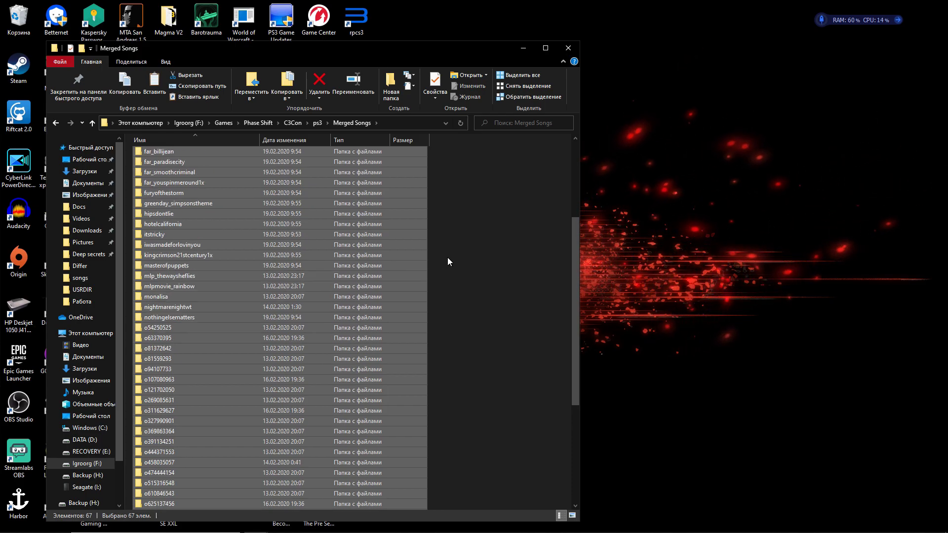
scroll(447, 256, up, 7)
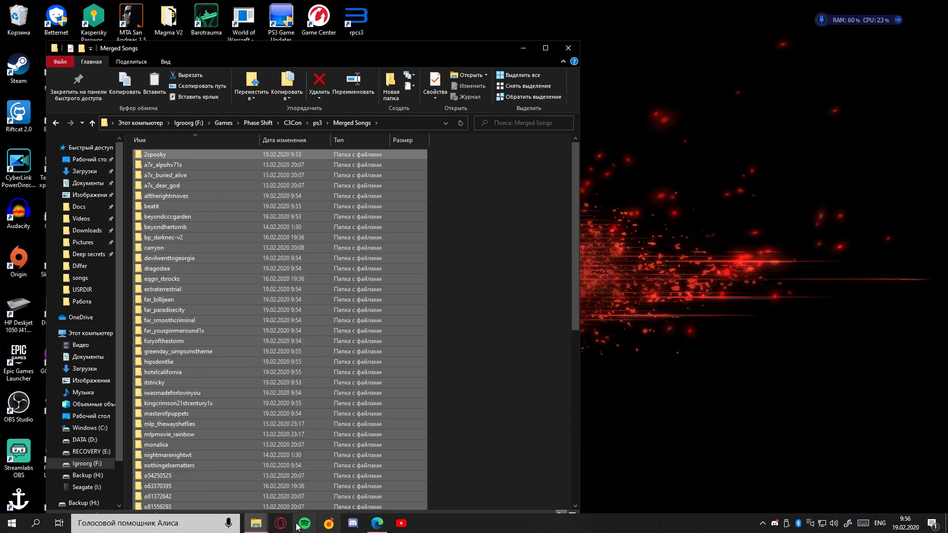
click(255, 529)
click(294, 480)
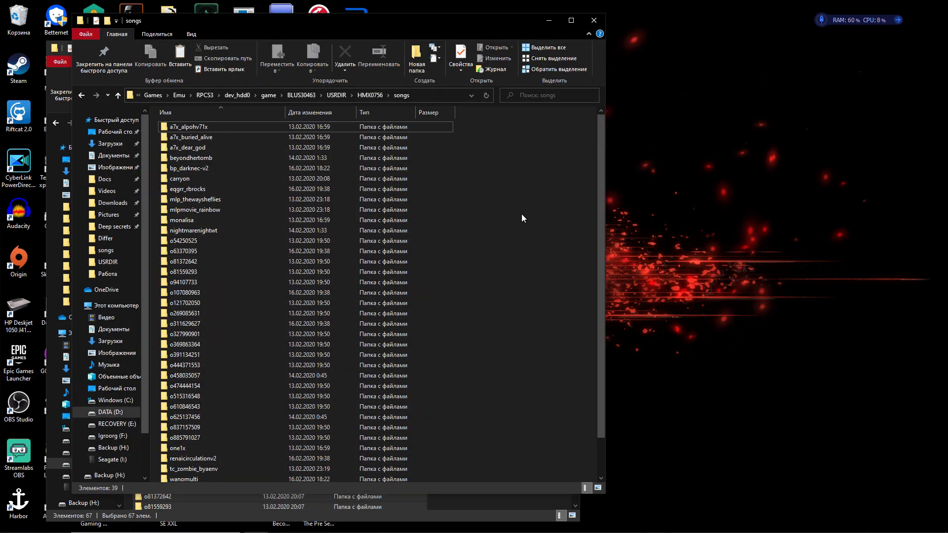
key(ctrl+v)
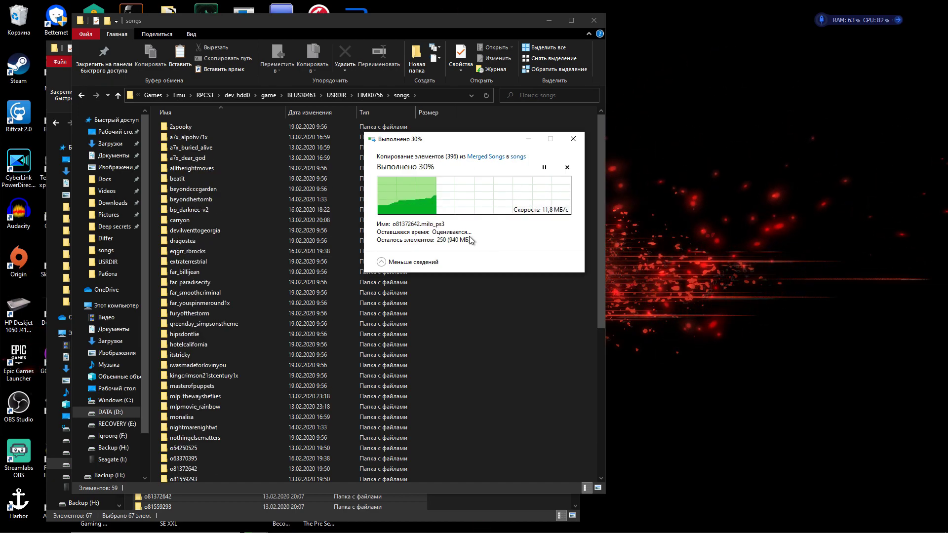
scroll(463, 319, down, 3)
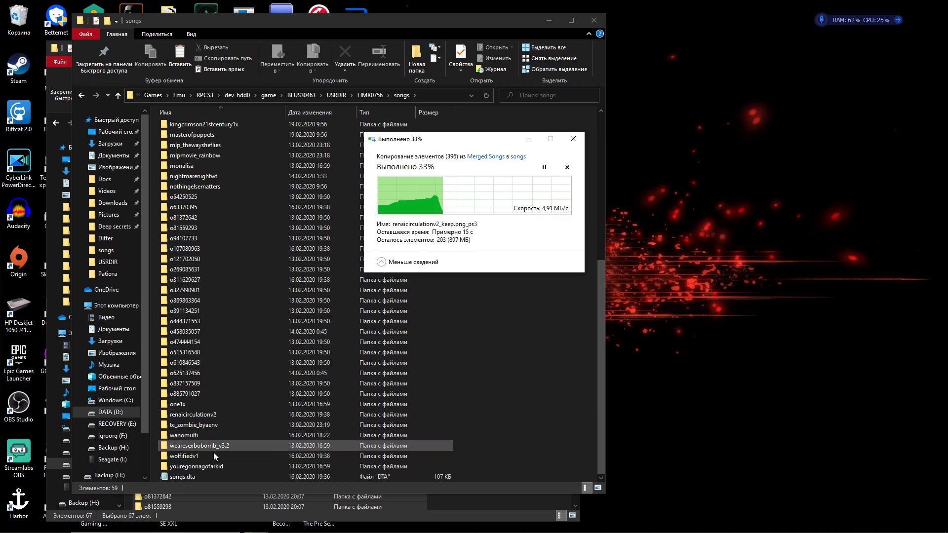
scroll(385, 367, up, 3)
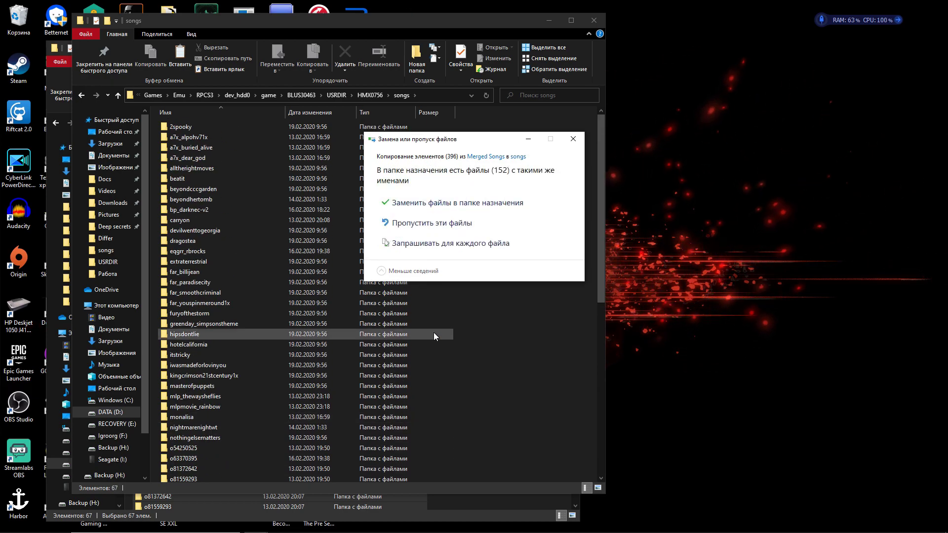
click(475, 206)
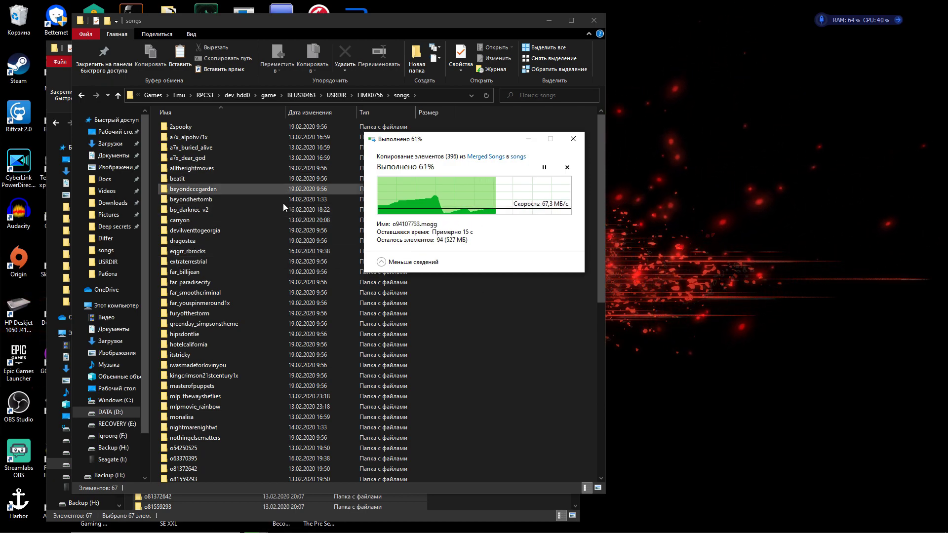
- Look through the song folders and songs.dta in the HMX0756 songs folder
scroll(296, 348, down, 1)
scroll(291, 352, down, 9)
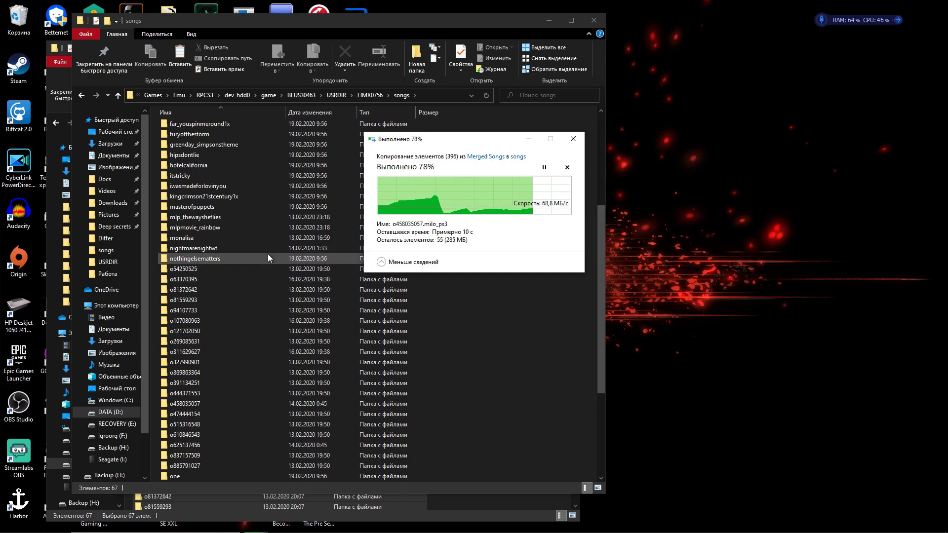
scroll(268, 253, up, 10)
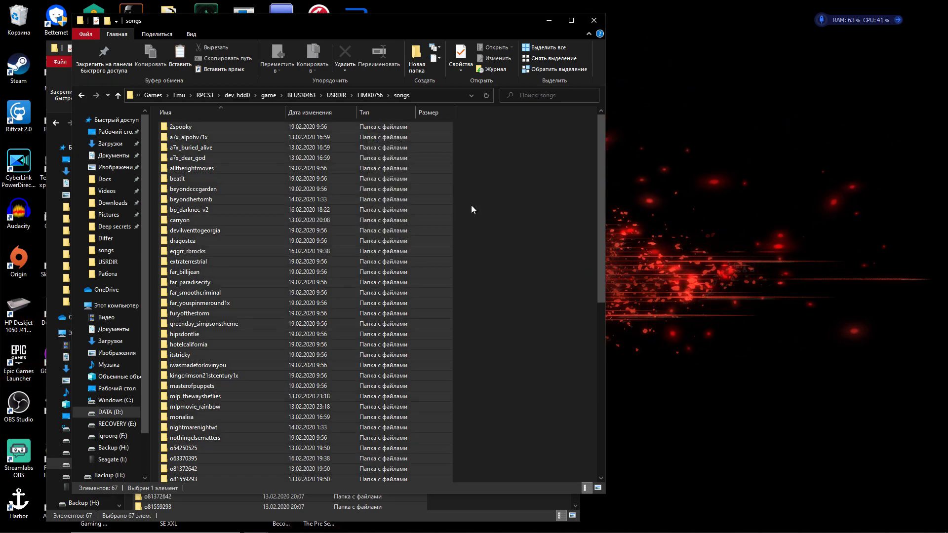
scroll(458, 228, down, 5)
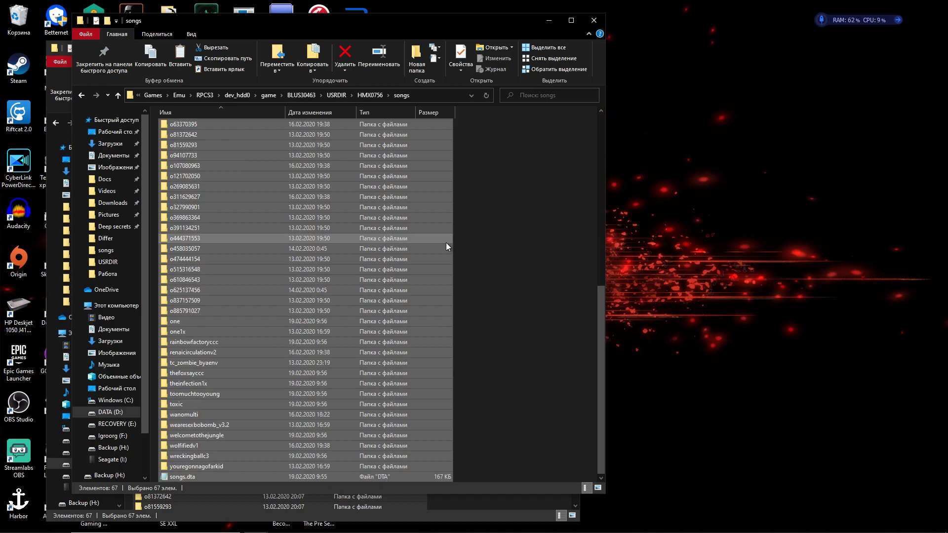
scroll(444, 237, up, 11)
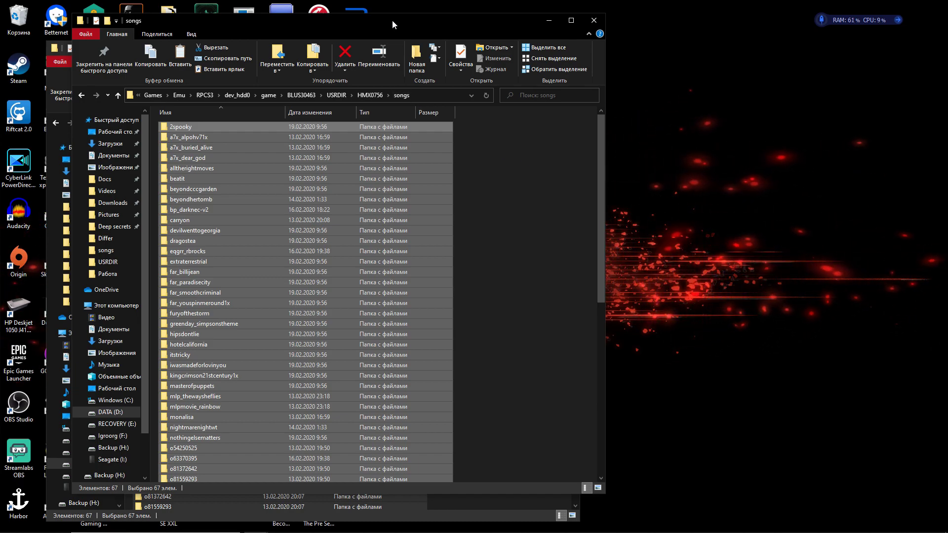
- Place the songs window beside the Merged Songs one, navigate the latter to C3Con's bin\raps folder and select ntsc.rap
drag(391, 20, 863, 53)
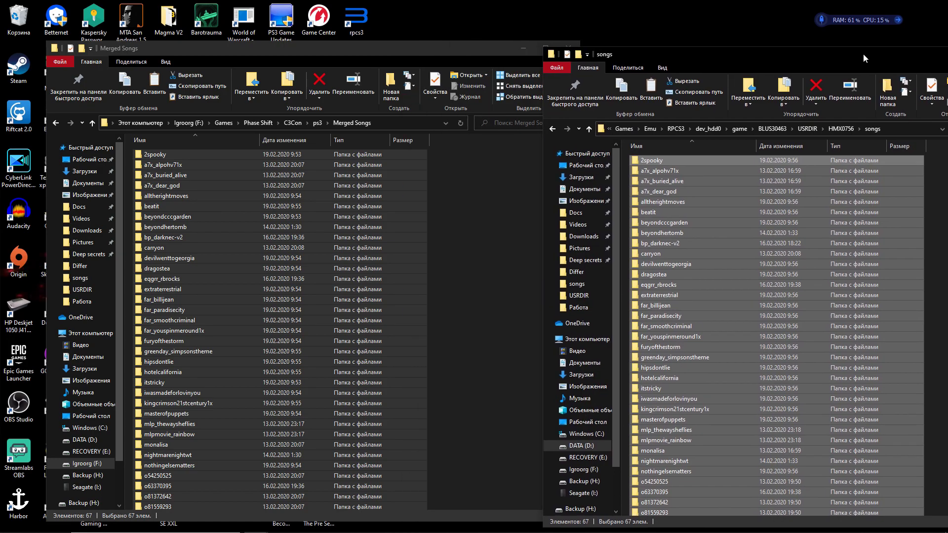
click(295, 122)
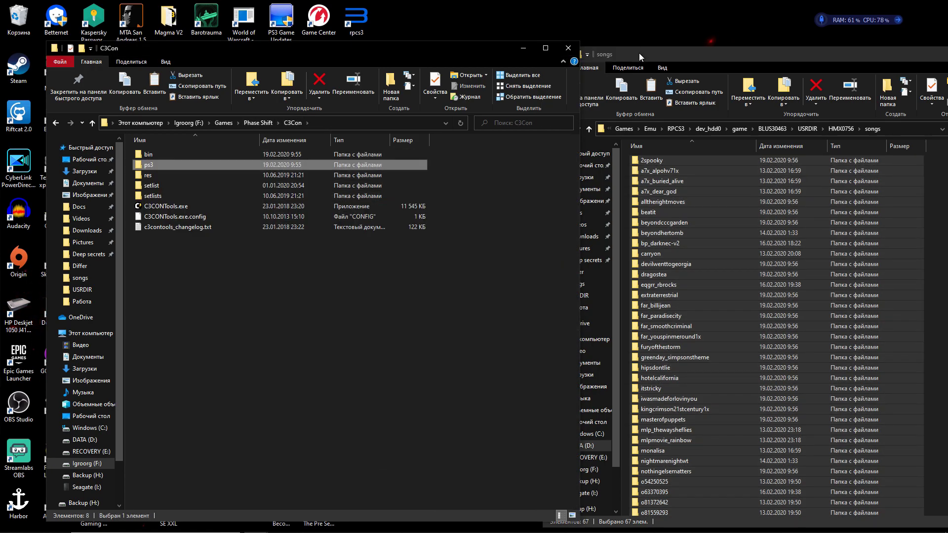
drag(636, 57, 618, 48)
click(402, 45)
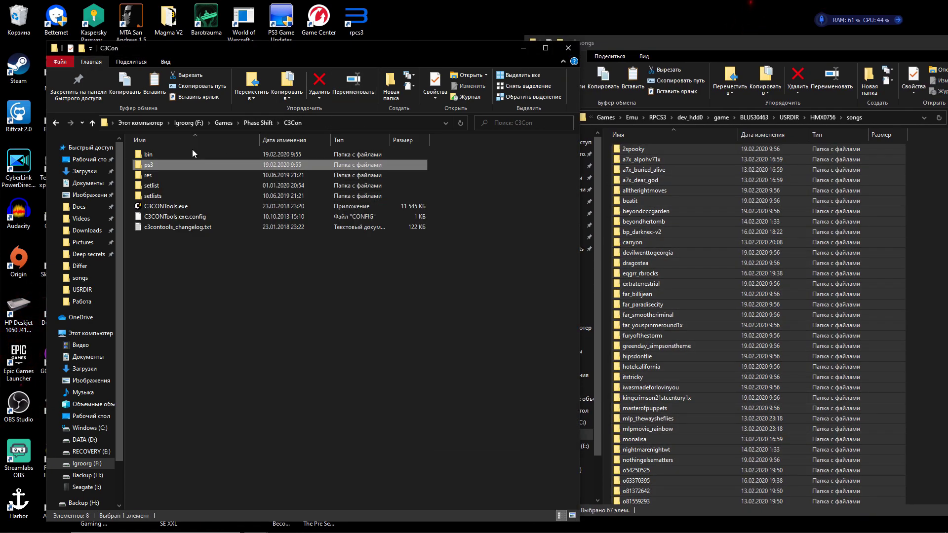
double_click(171, 165)
click(56, 123)
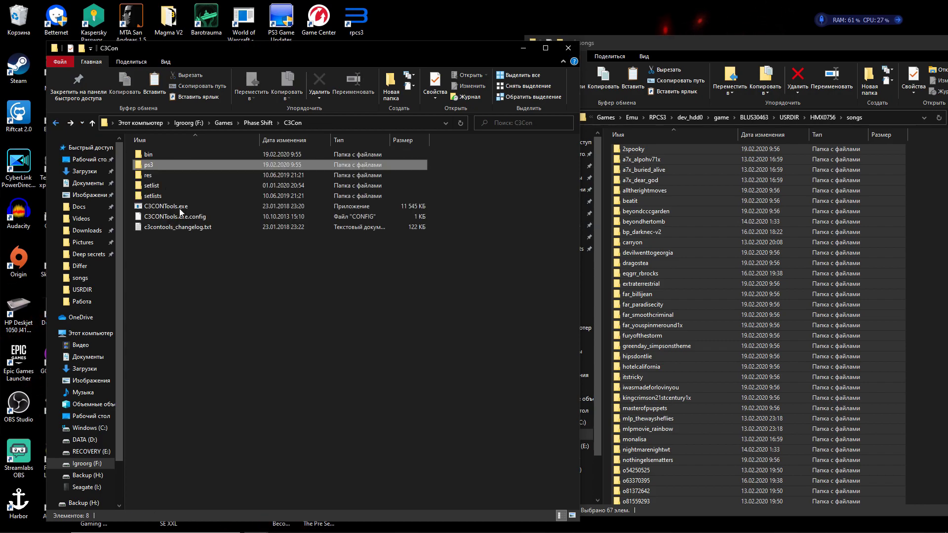
double_click(170, 155)
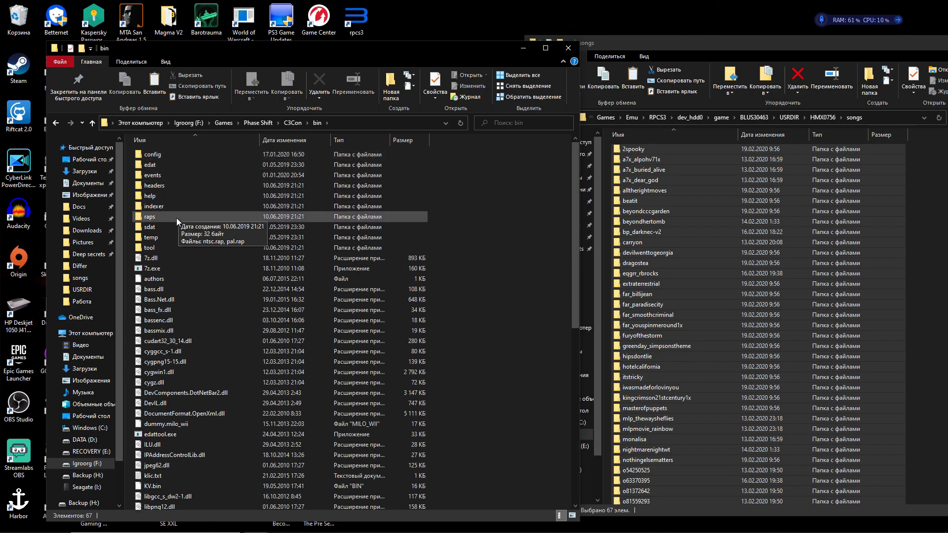
double_click(176, 218)
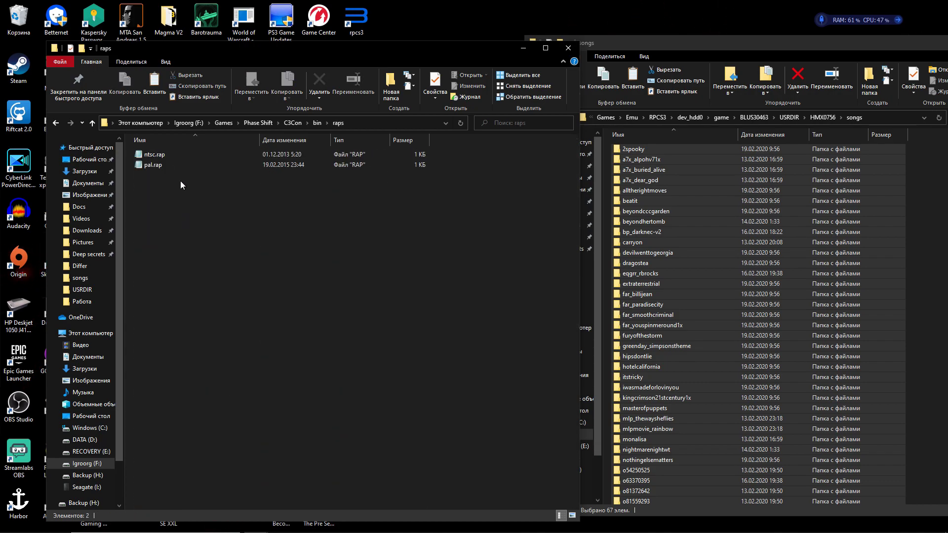
click(161, 155)
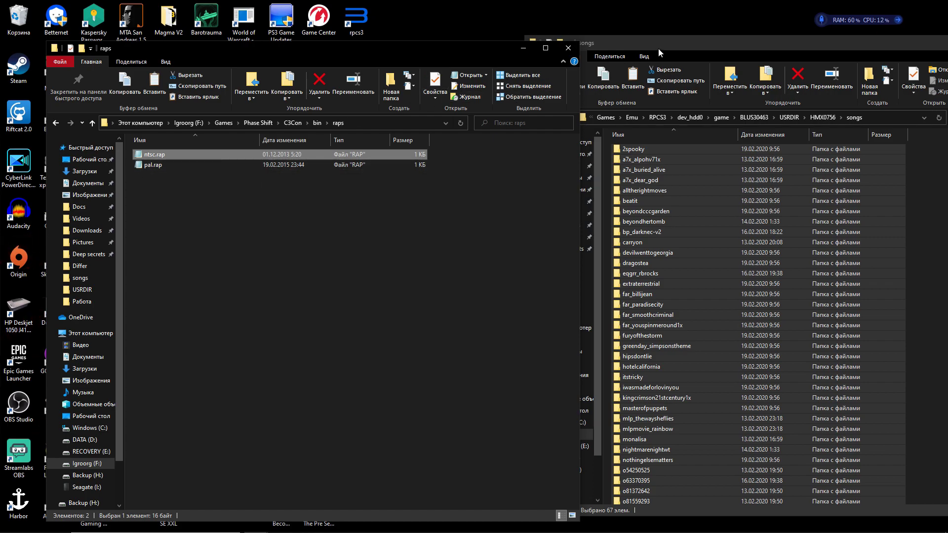
- In the songs window, open RPCS3's dev_hdd0\home\00000001\exdata folder and look through its RAP files
drag(659, 49, 504, 35)
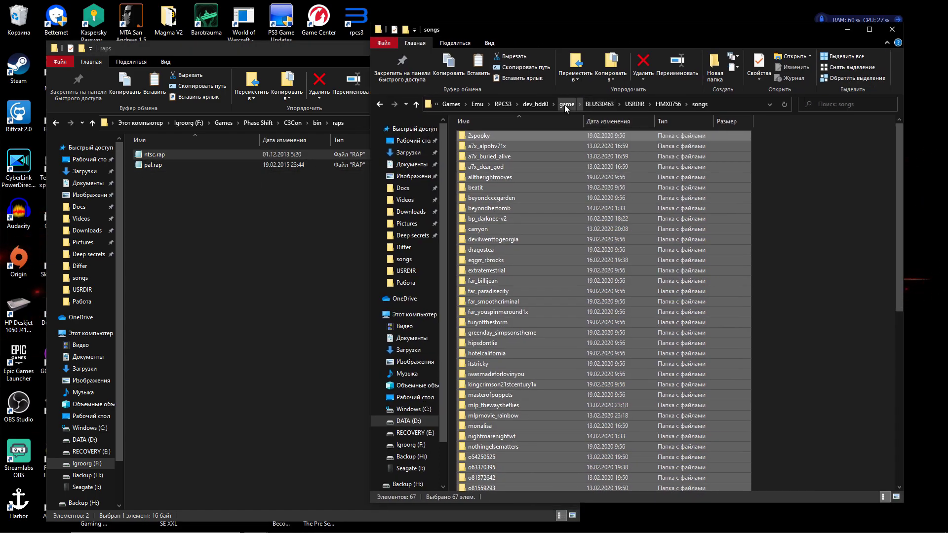
click(536, 104)
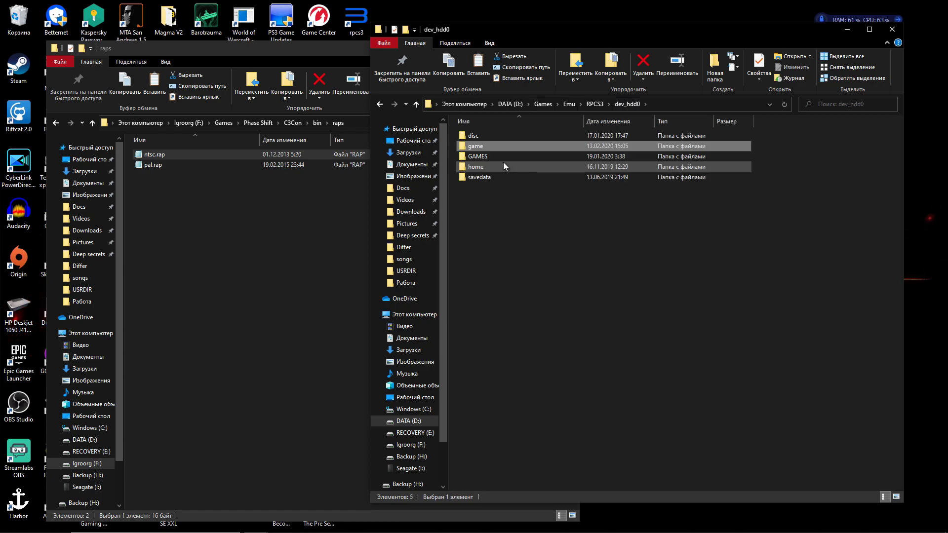
double_click(493, 168)
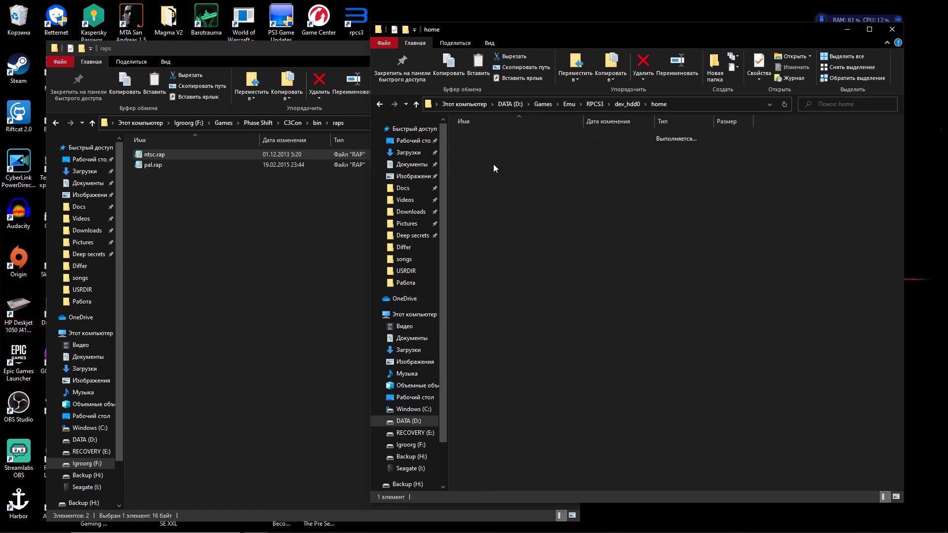
double_click(501, 134)
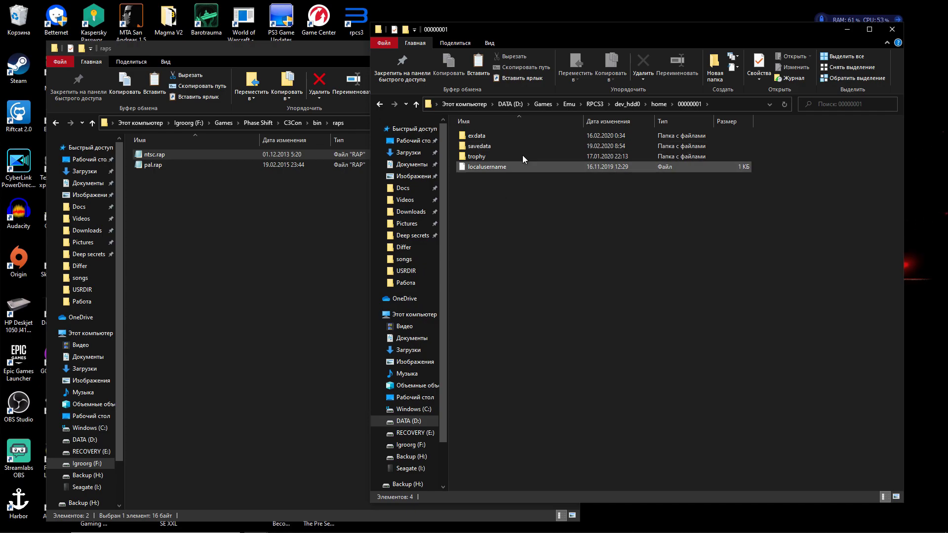
double_click(495, 137)
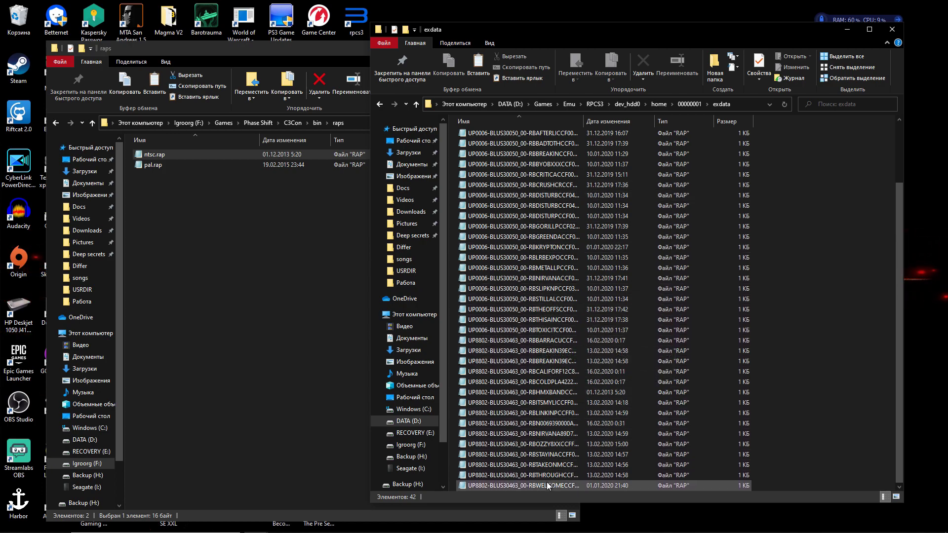
scroll(545, 410, up, 3)
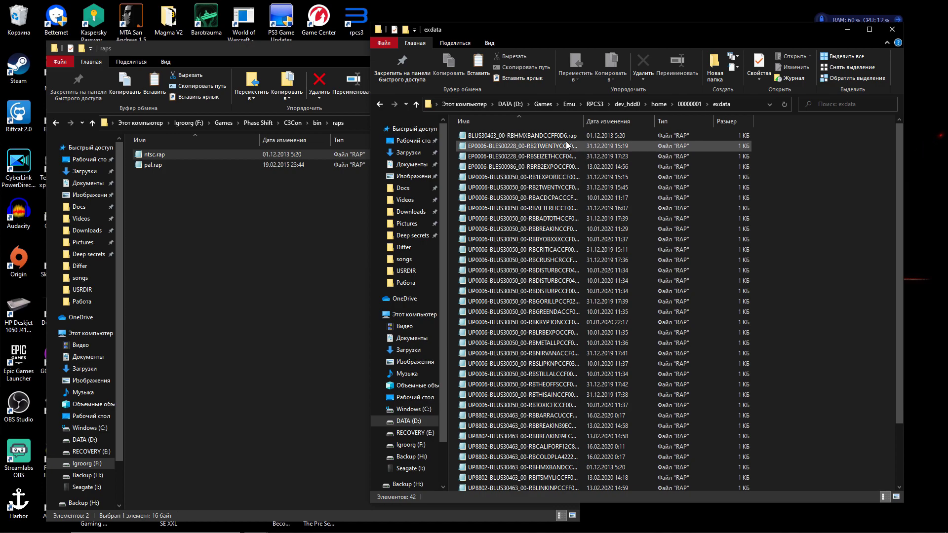
- Look through the RAP files in exdata and examine the full name of BLUS30463_00-RBHMXBANDCCFF0D6.rap without changing it
scroll(564, 145, down, 3)
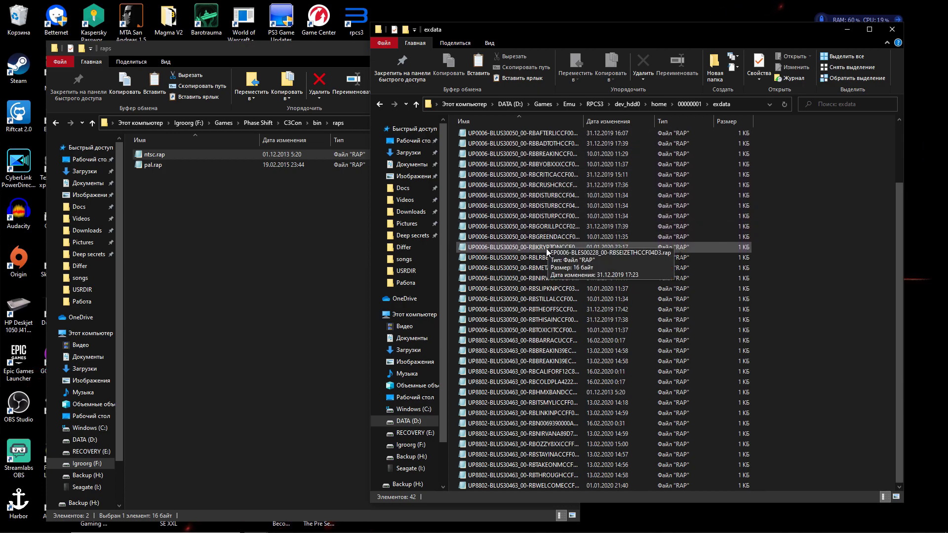
scroll(540, 291, up, 3)
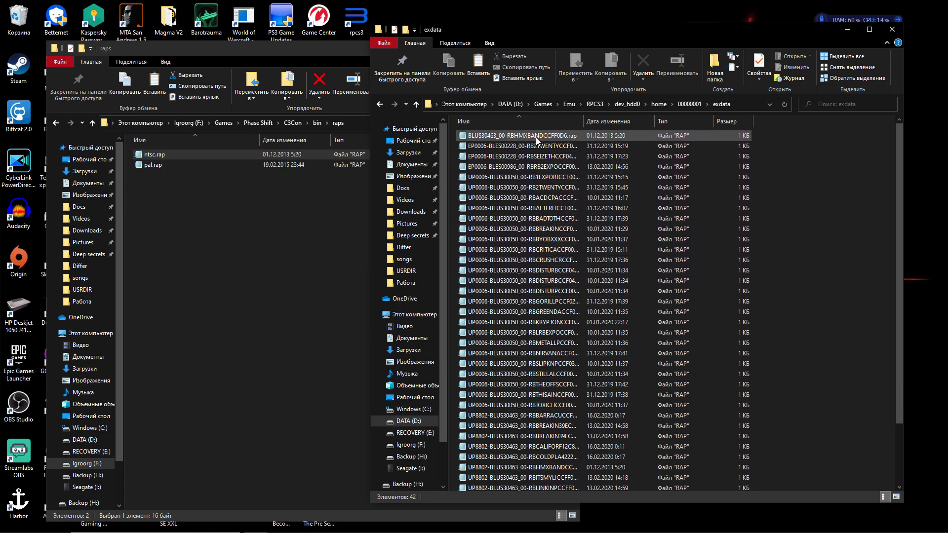
scroll(535, 137, down, 3)
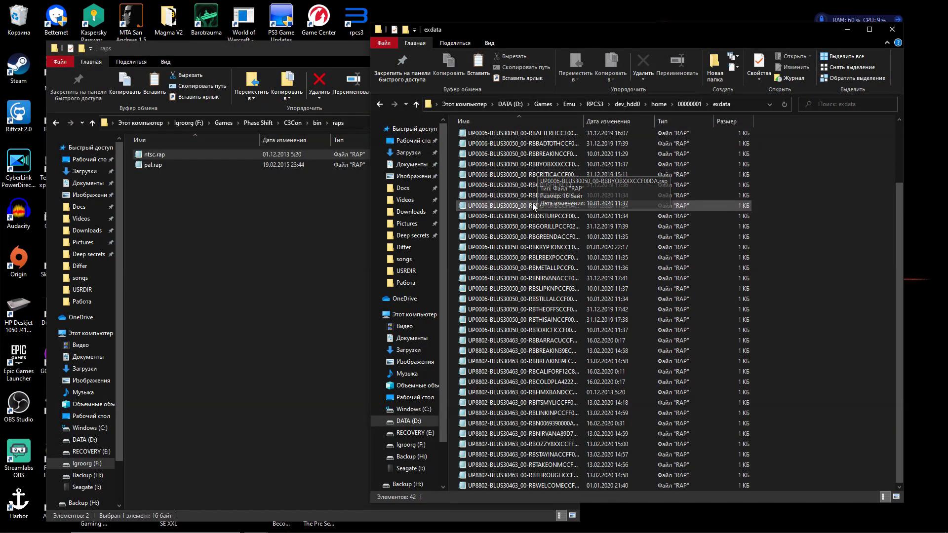
scroll(518, 178, up, 3)
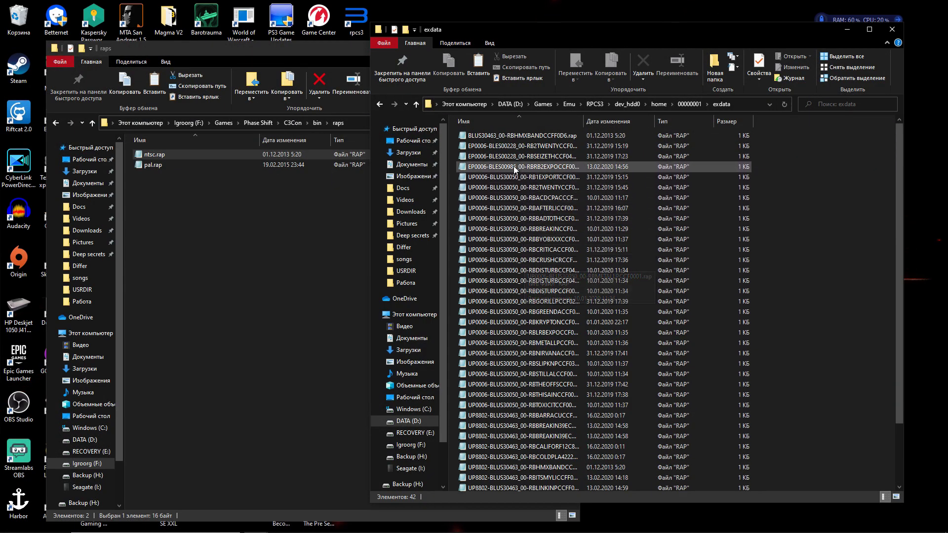
click(521, 133)
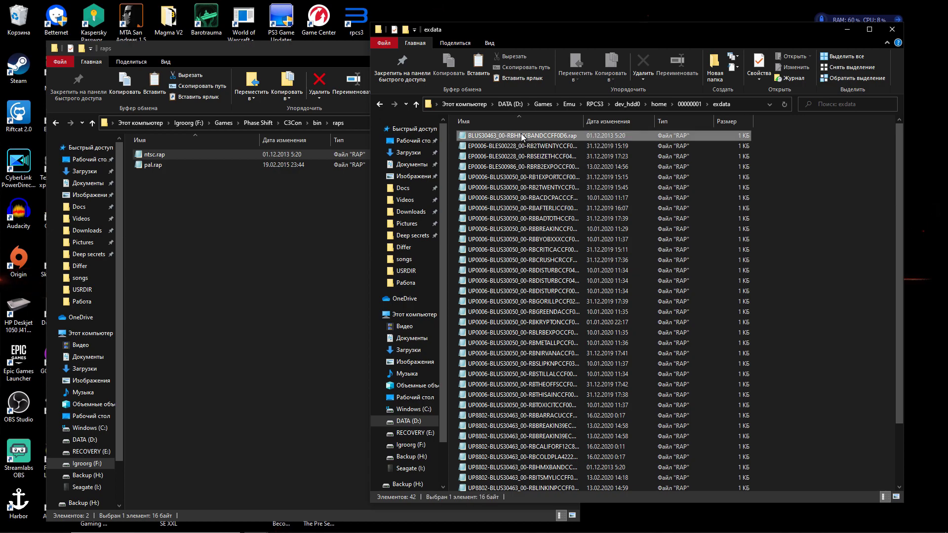
key(F2)
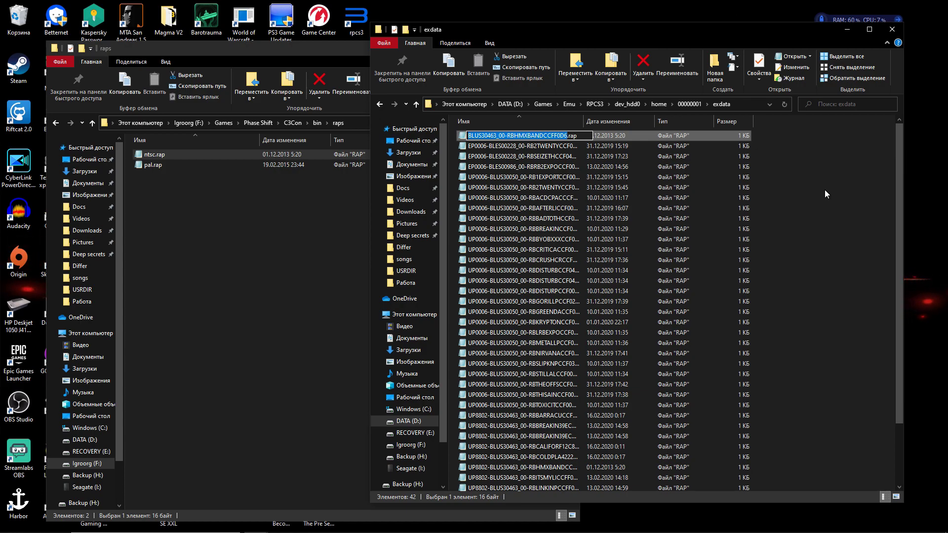
click(824, 189)
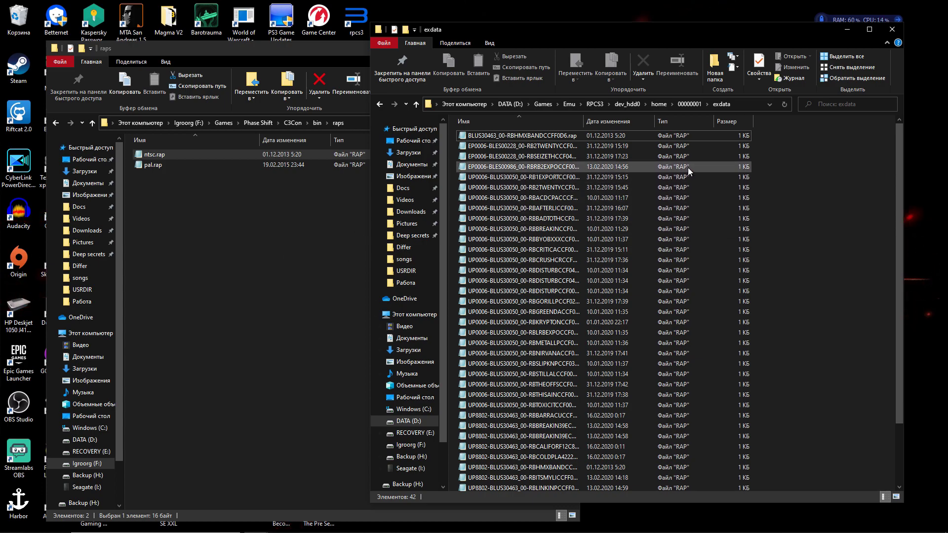
scroll(728, 155, down, 3)
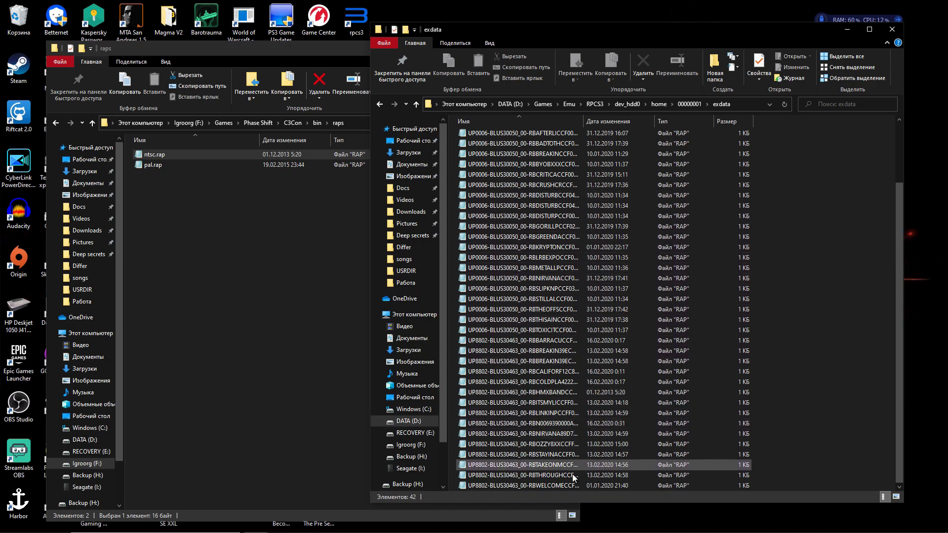
scroll(567, 478, up, 3)
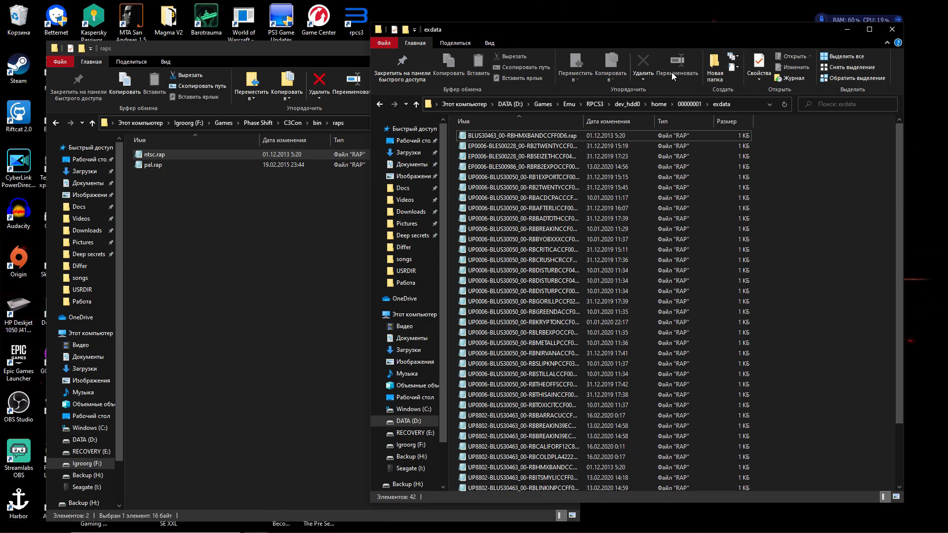
- Close both folder windows and launch the RPCS3 emulator
click(891, 29)
click(568, 49)
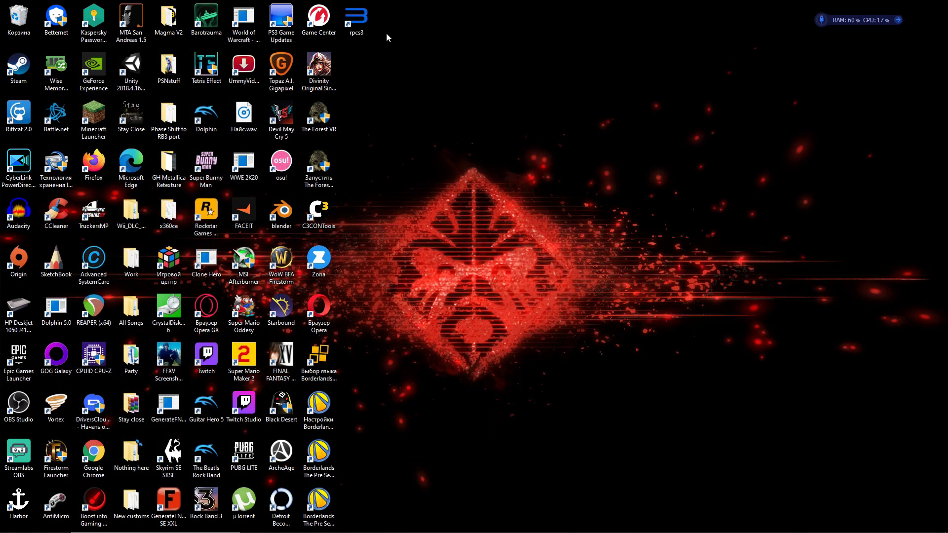
double_click(367, 17)
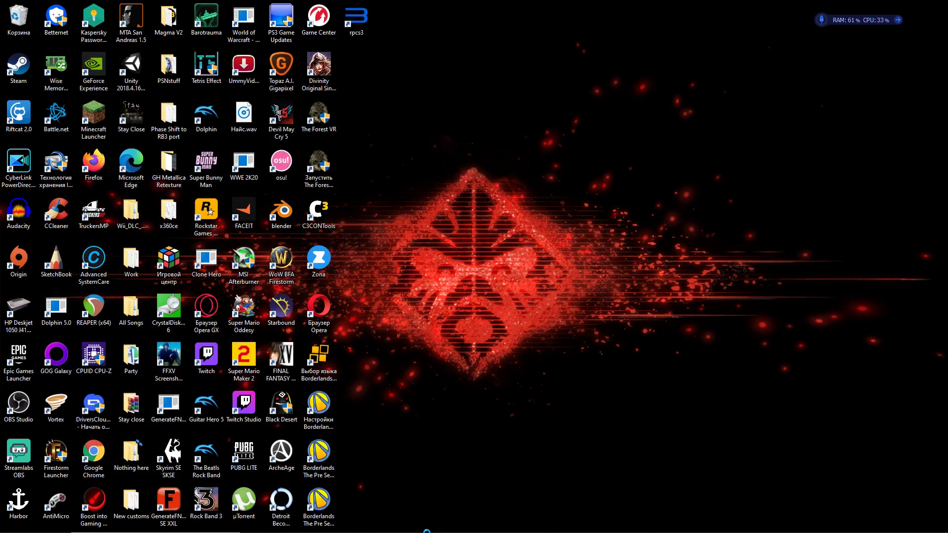
mouse_move(385, 528)
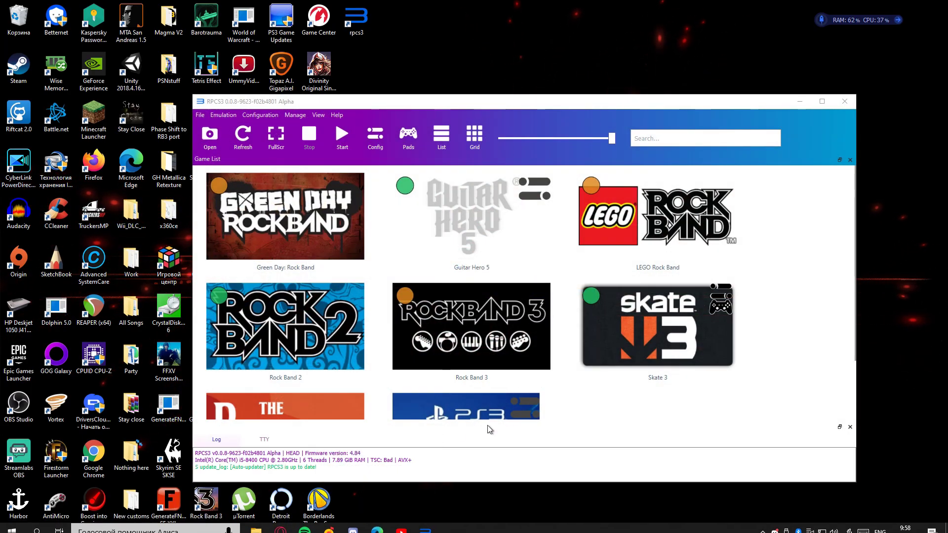
- Boot Rock Band 3 from the game list, leave full screen and maximize the game window
click(495, 328)
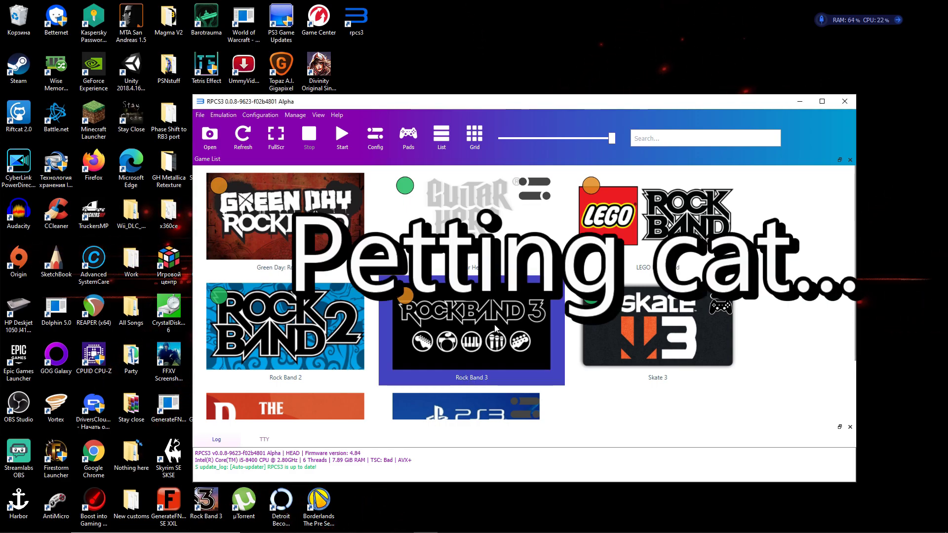
double_click(495, 329)
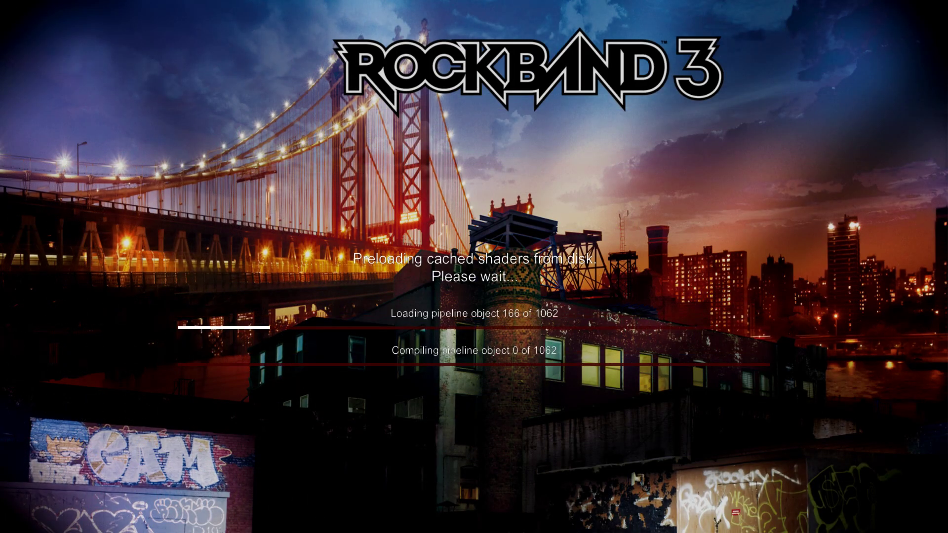
double_click(473, 267)
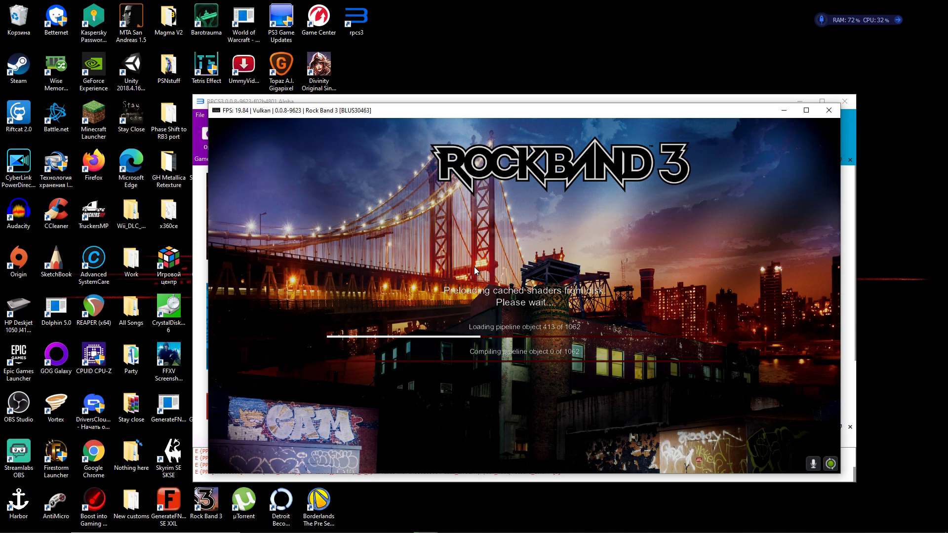
click(806, 111)
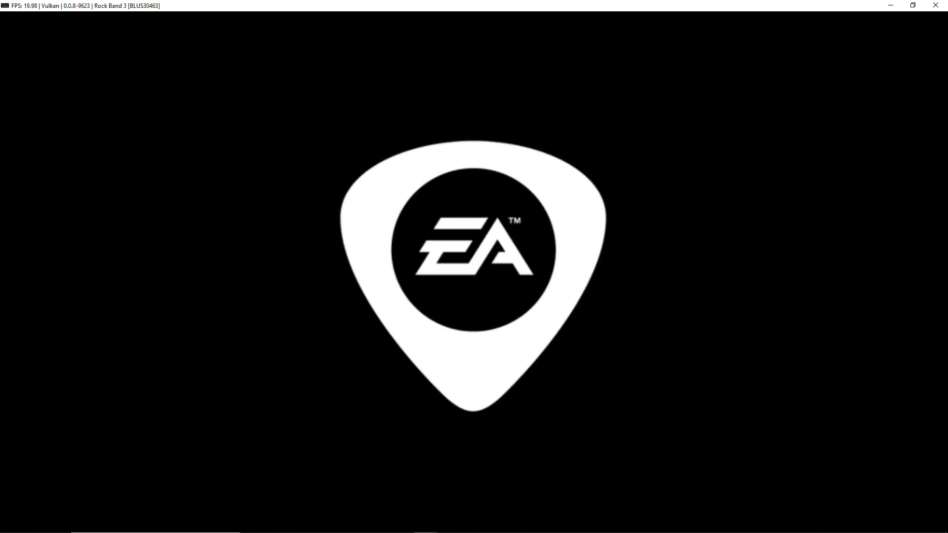
- Enter the game with individual progress saved for the session and open the Music Library from Play Now
key(Return)
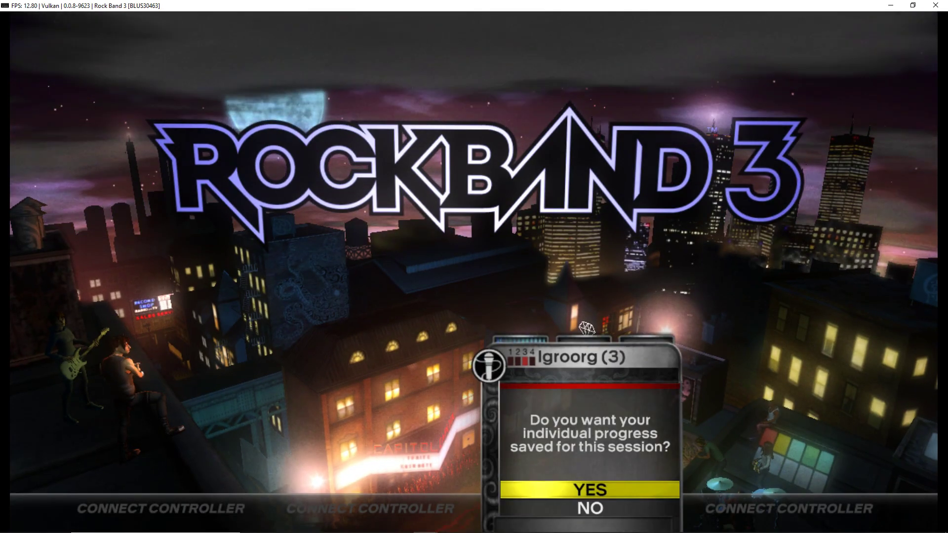
key(Return)
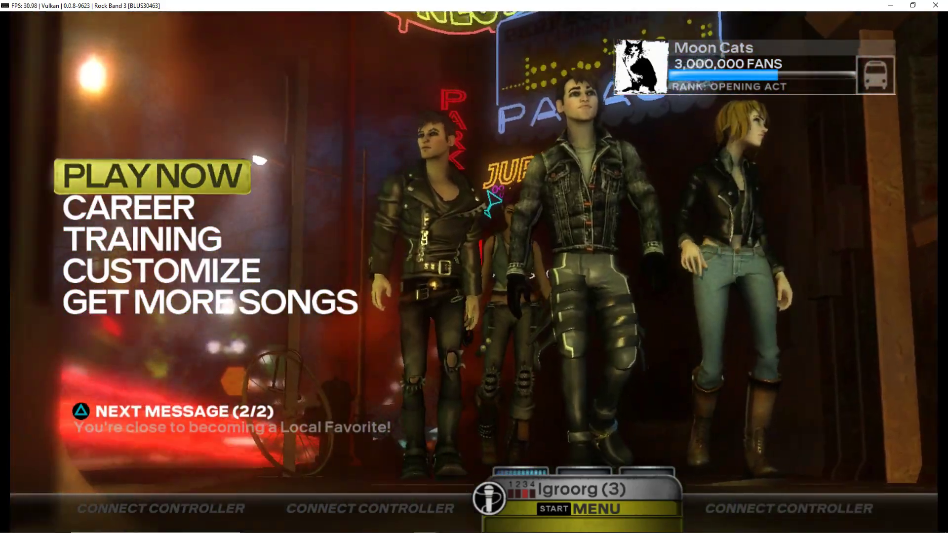
key(Return)
key(Return)
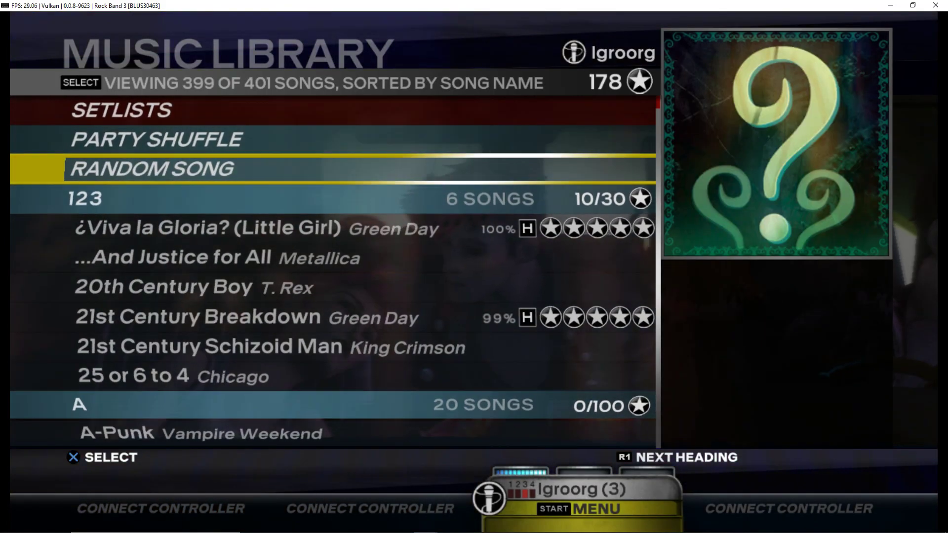
- Sort the Music Library by artist and return to the song list
key(space)
key(Return)
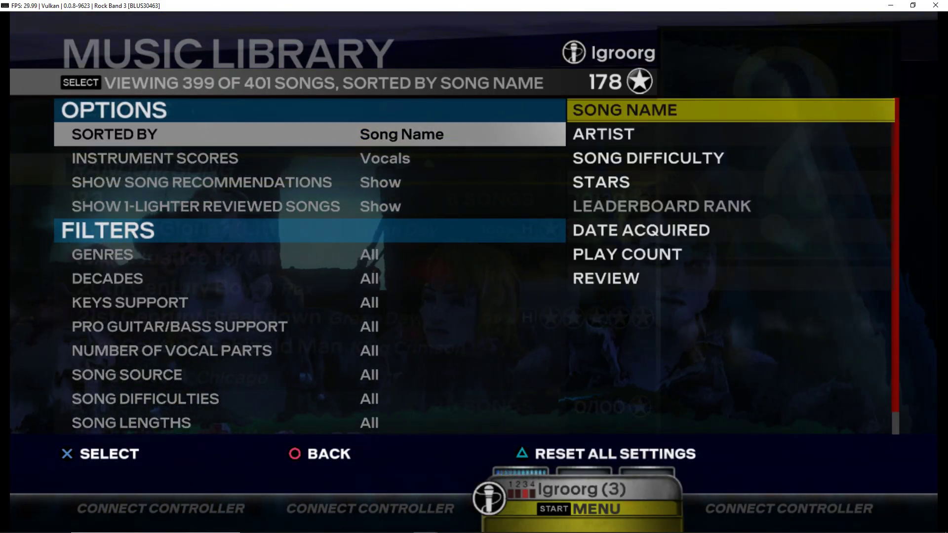
key(Down)
key(Return)
key(Escape)
- Jump by initial letter to the M artists and move down to Marilyn Manson's The Beautiful People
key(Tab)
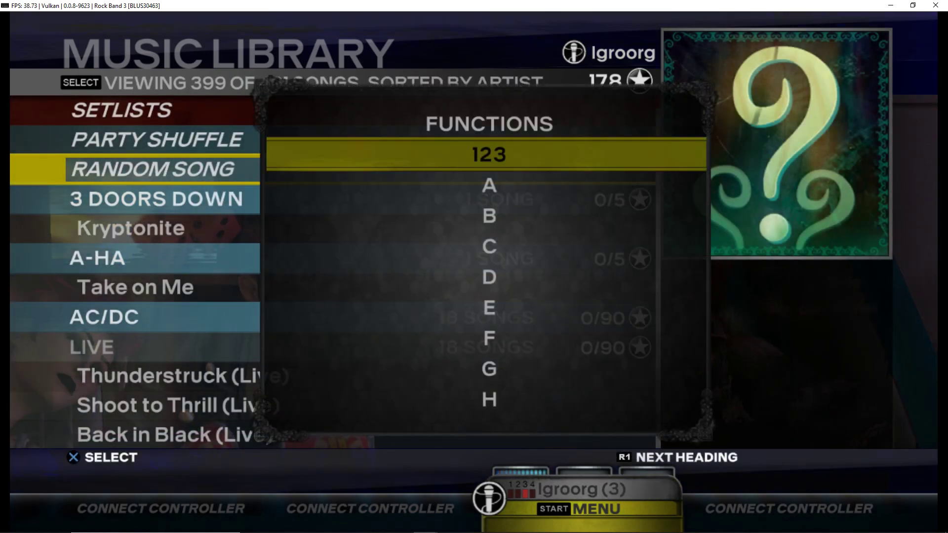
key(Down)
key(Down)
key(Down)
key(Down)
key(Down)
key(Down)
key(Down)
key(Down)
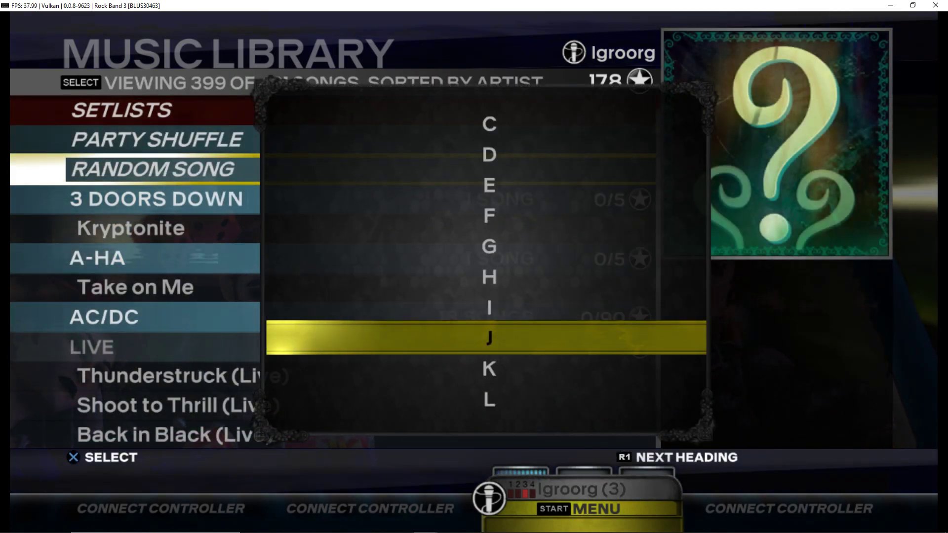
key(Down)
key(Return)
key(Down)
key(Down)
key(Down)
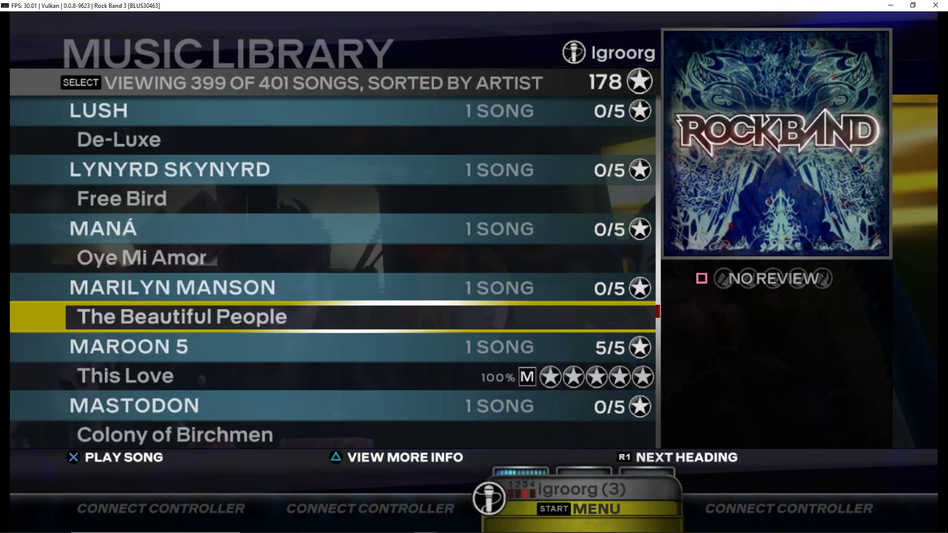
- Move down the artist list to Metallica and highlight Nothing Else Matters
key(Down)
key(Down)
key(Down)
key(Down)
key(Down)
key(Down)
key(Down)
key(Down)
key(Down)
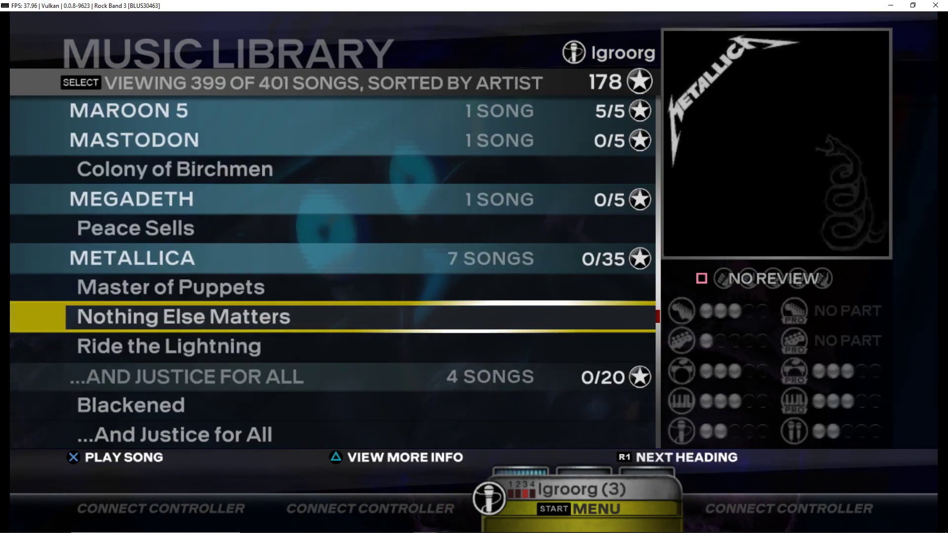
key(Up)
key(Down)
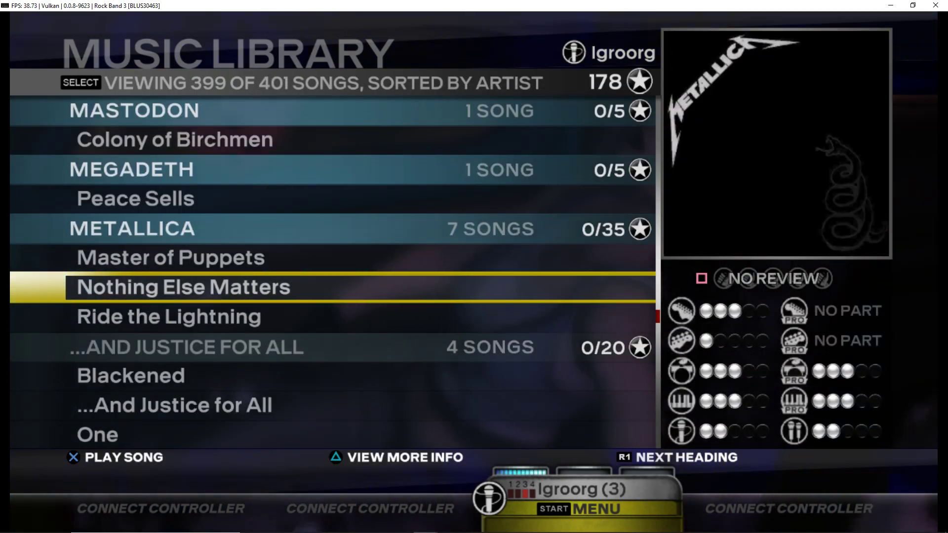
- Look through Metallica's songs, including the ...And Justice for All album and both entries of One
key(Down)
key(Down)
key(Down)
key(Down)
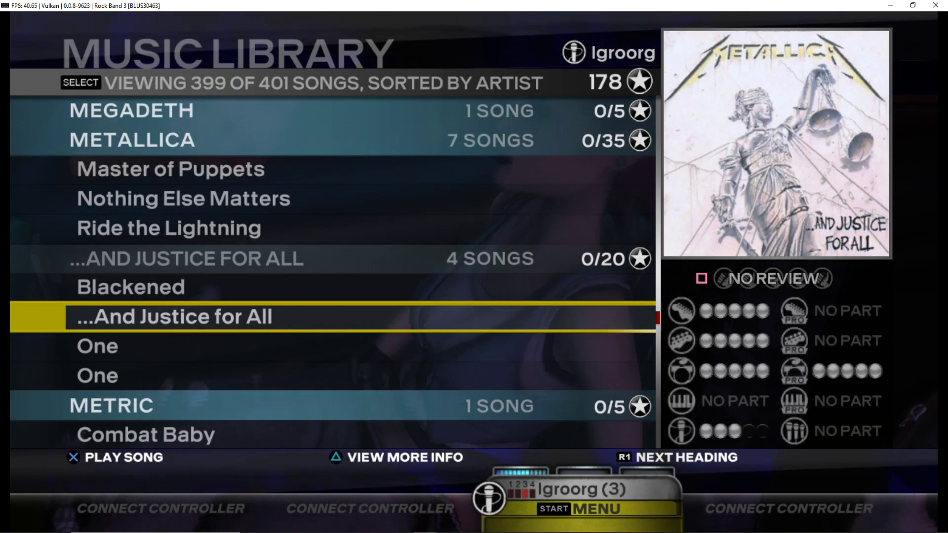
key(Up)
key(Up)
key(Up)
key(Down)
key(Down)
key(Down)
key(Down)
key(Down)
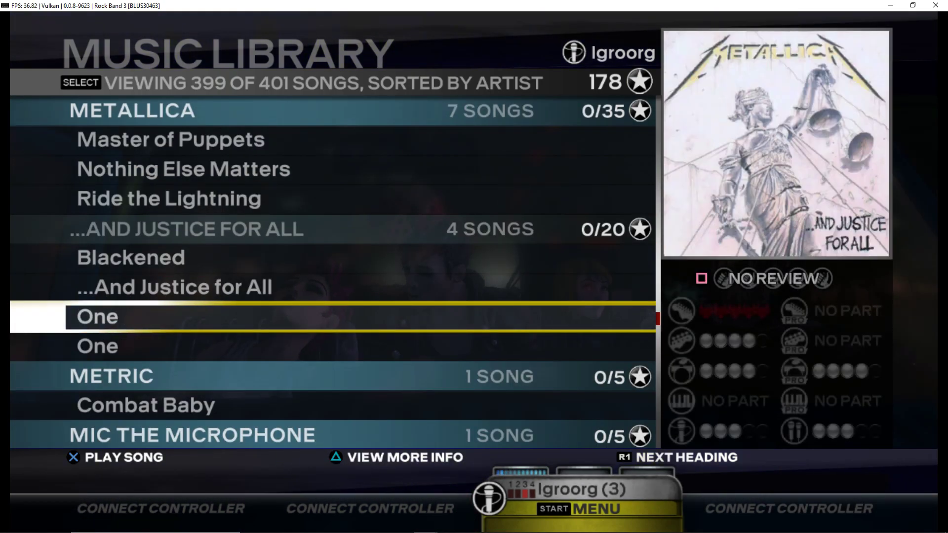
key(Up)
key(Down)
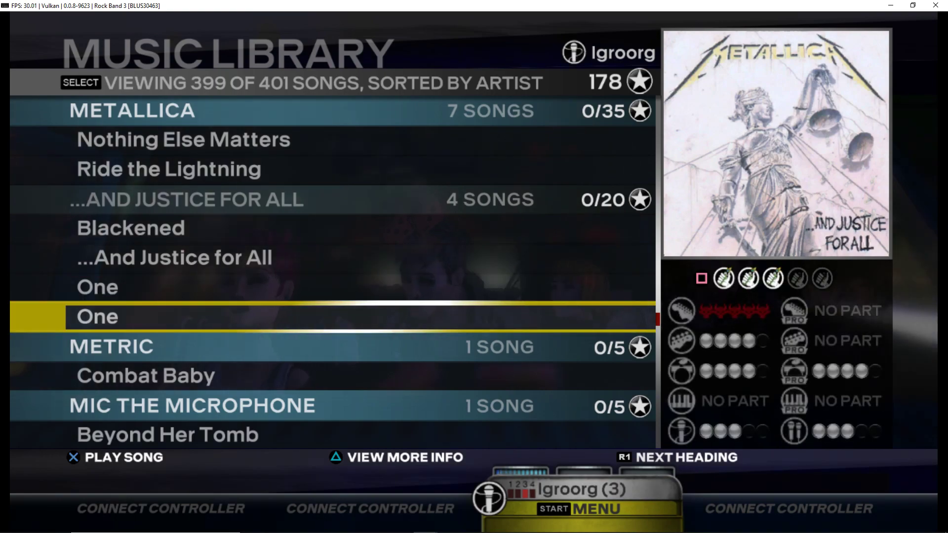
- Go back up the Metallica list and highlight Master of Puppets
key(Up)
key(Up)
key(Up)
key(Up)
key(Up)
key(Up)
key(Up)
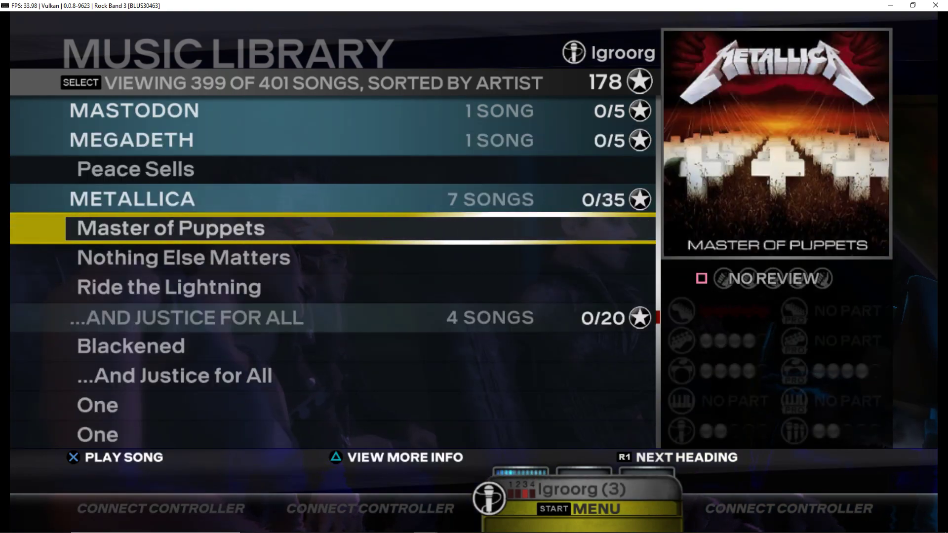
key(Down)
key(Up)
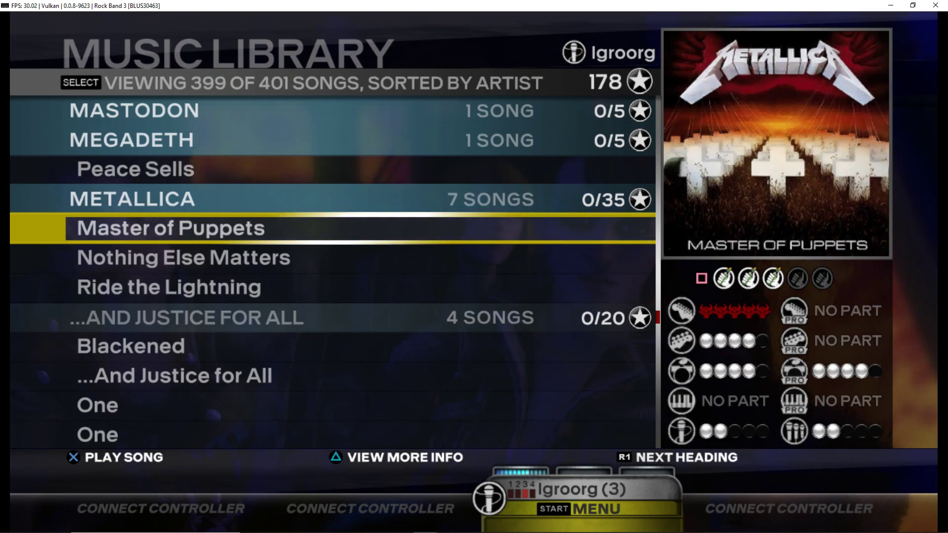
- Open Master of Puppets and choose Practice Song
key(x)
key(Down)
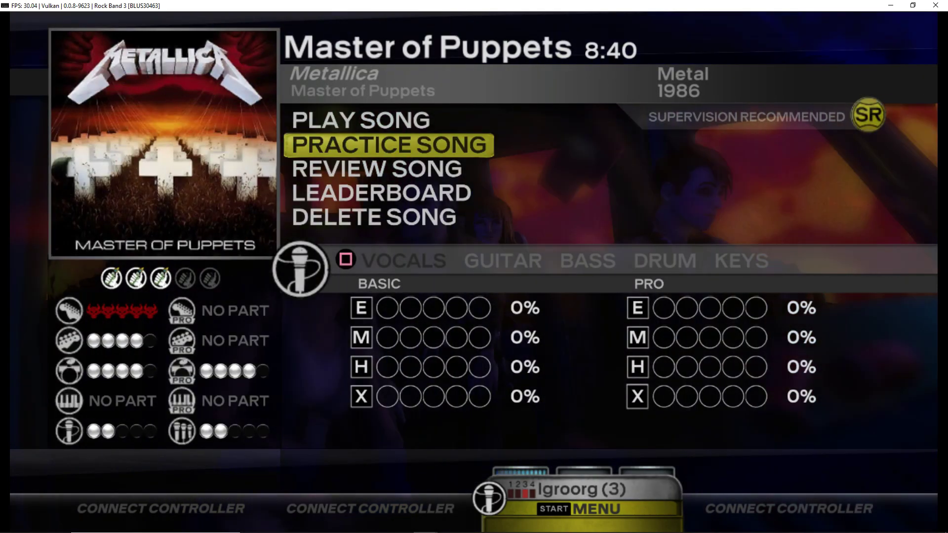
key(x)
- Choose Harmony vocals, confirm the difficulty and start practicing the Intro Riff section
key(Down)
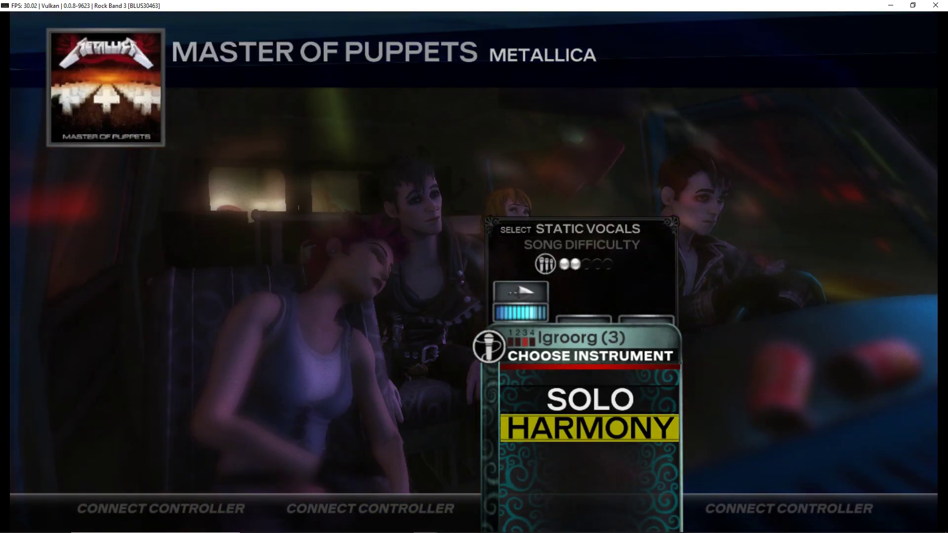
key(x)
key(Down)
key(Down)
key(x)
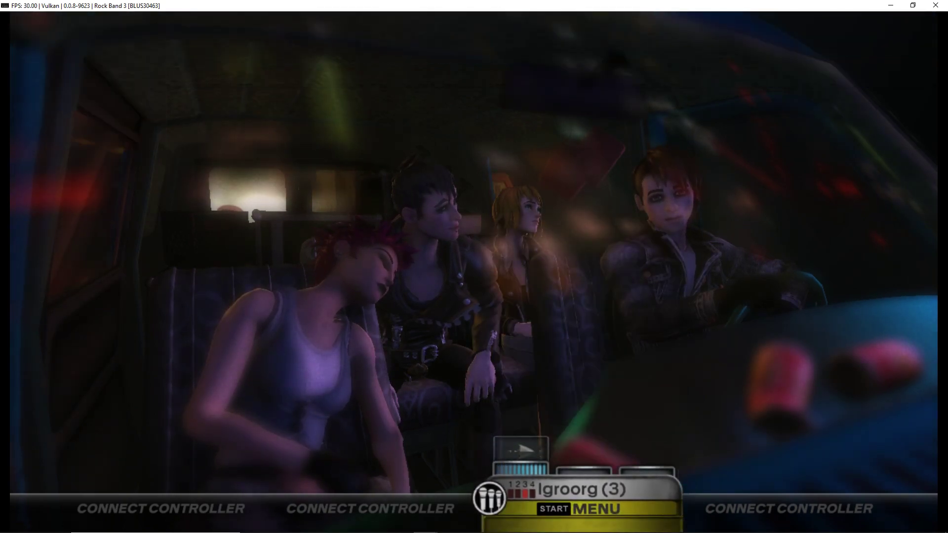
key(x)
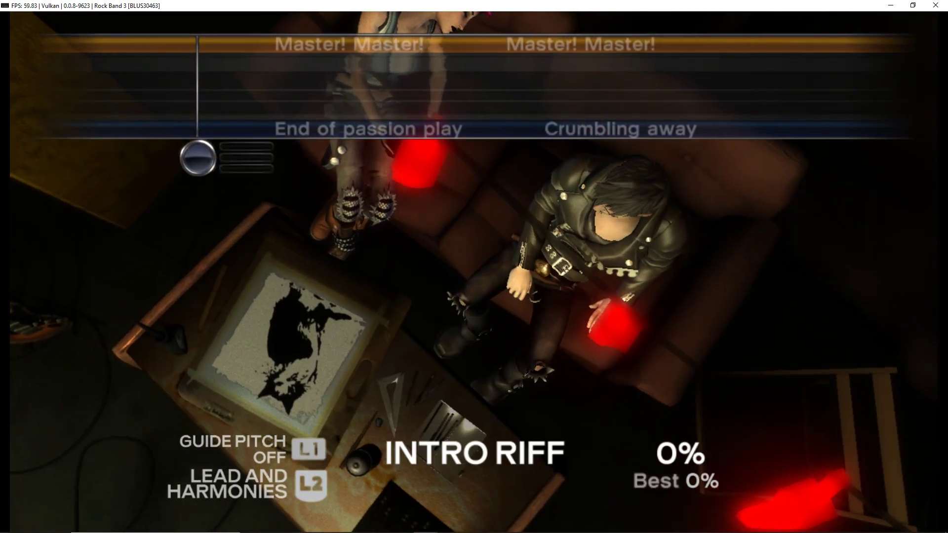
- Pause the practice session and highlight Back to Music Library
key(Return)
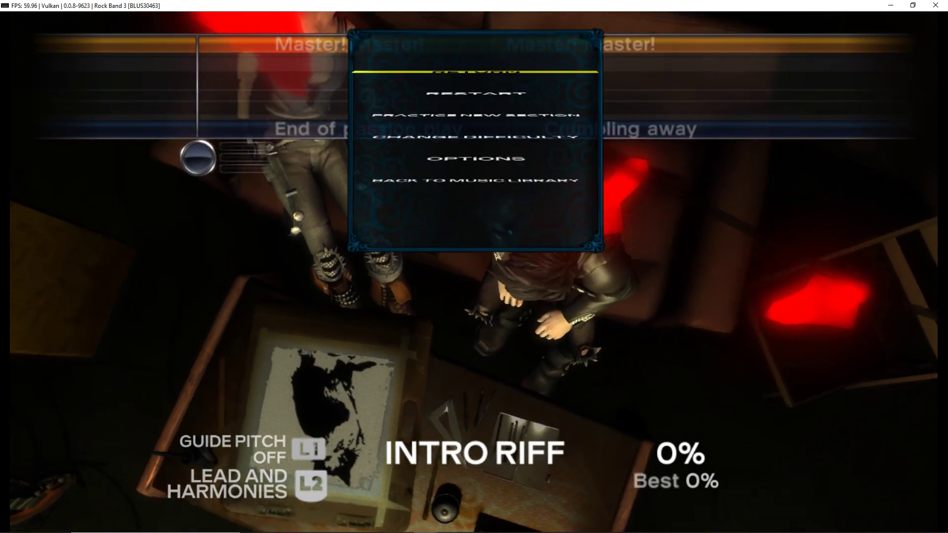
key(Down)
key(Down)
key(Down)
key(Down)
key(Down)
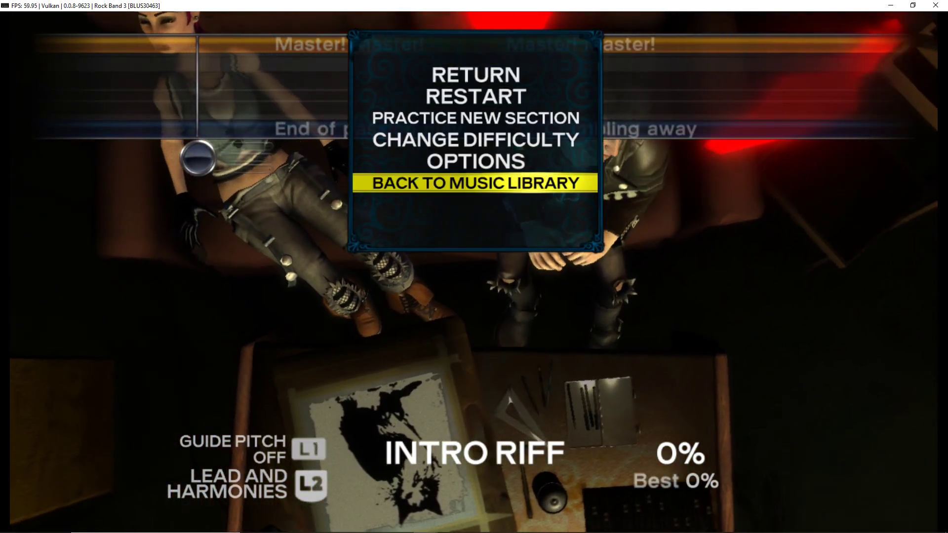